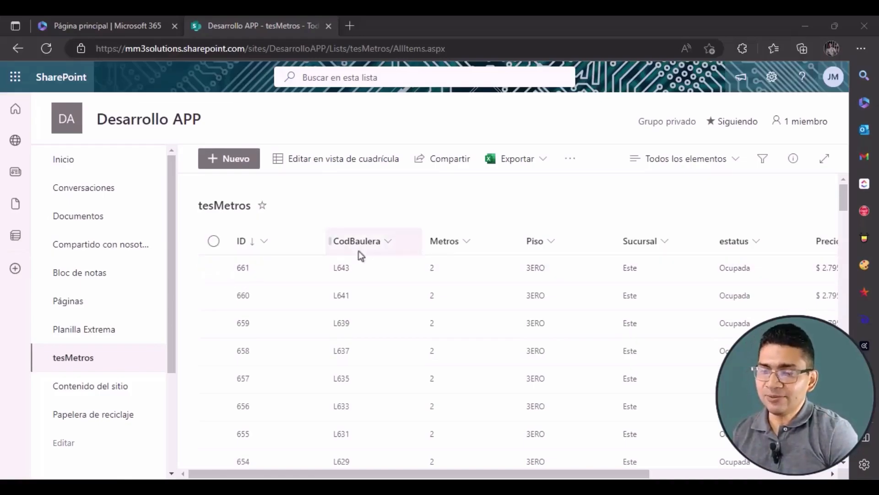
left_click_drag(491, 474, 508, 476)
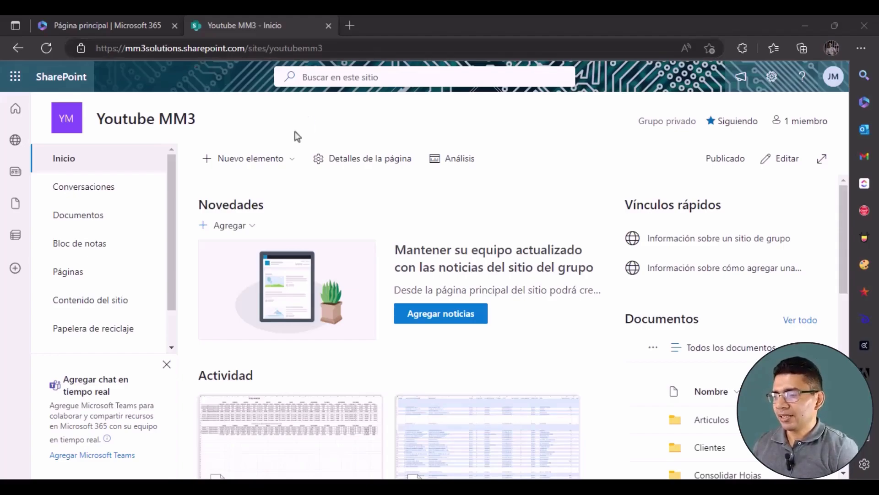
left_click(292, 161)
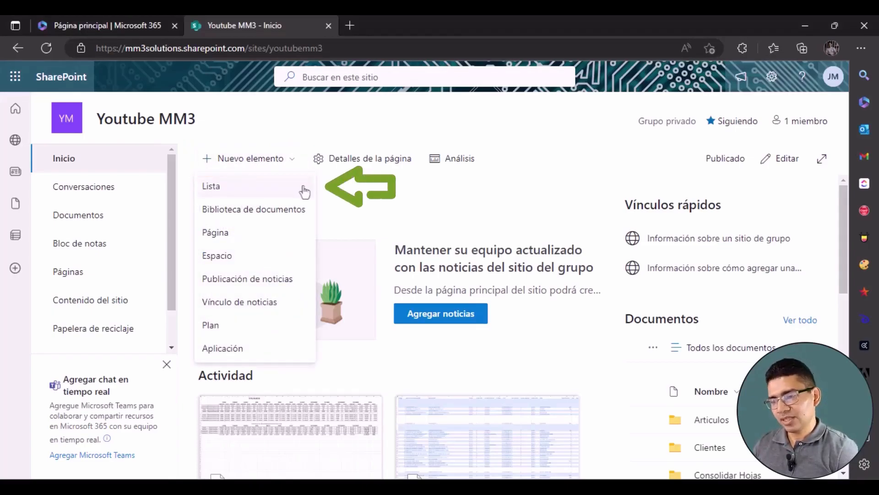
left_click(316, 106)
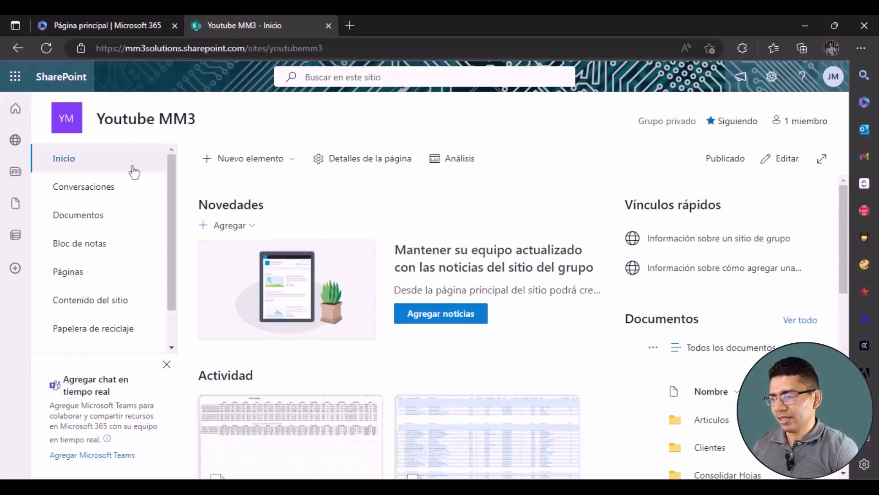
Open the Youtube MM3 site's contents page and start creating a new list.
left_click(142, 309)
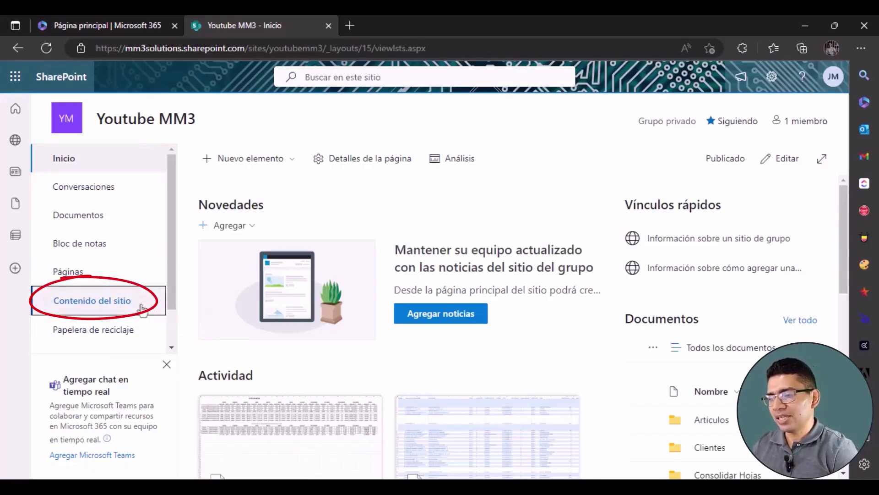
left_click(117, 305)
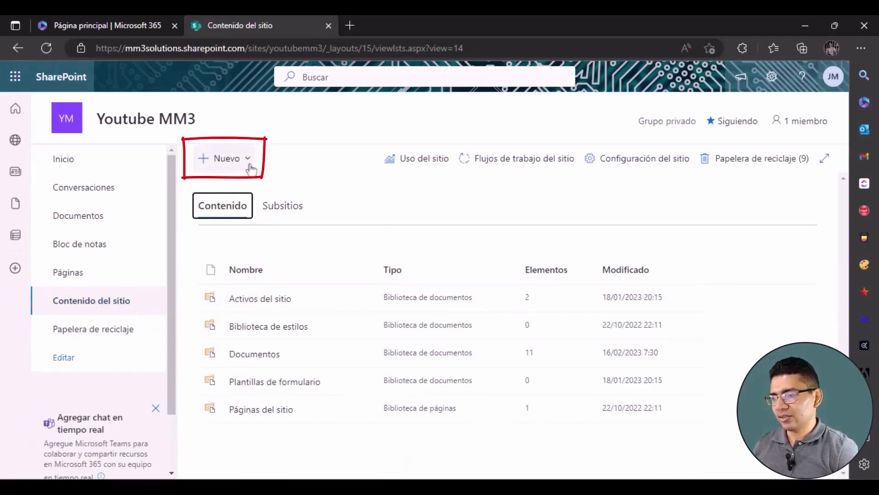
left_click(250, 167)
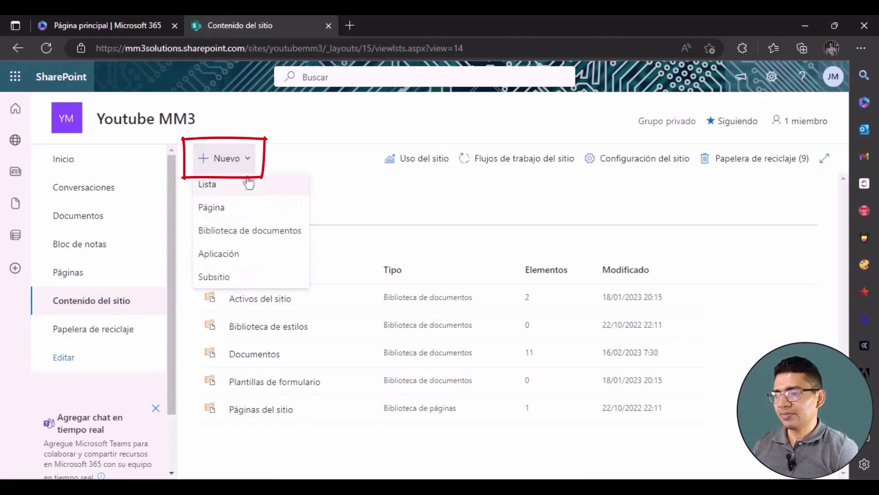
left_click(287, 190)
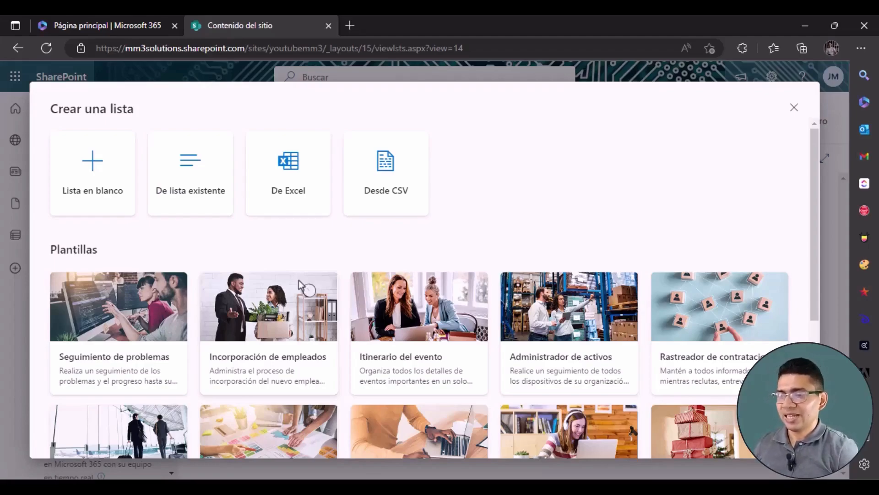
Create a blank list named Personal with the option to show it in the site navigation.
scroll(369, 373, "down", 3)
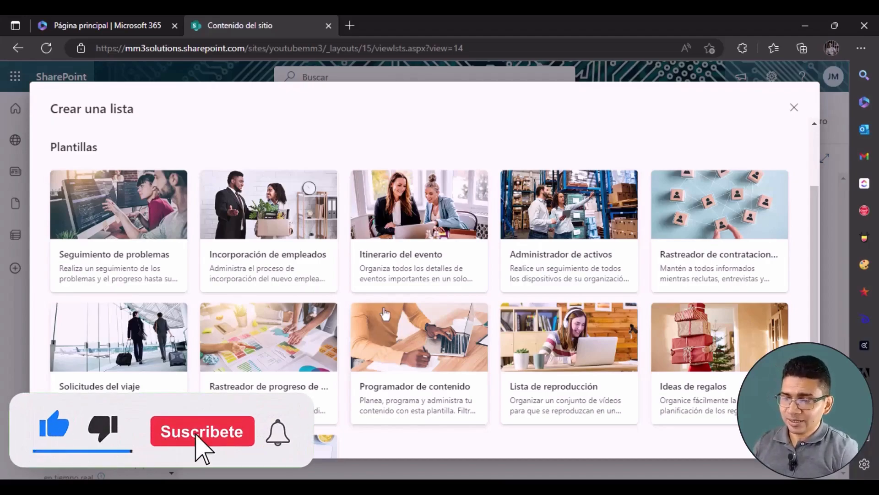
scroll(385, 314, "up", 2)
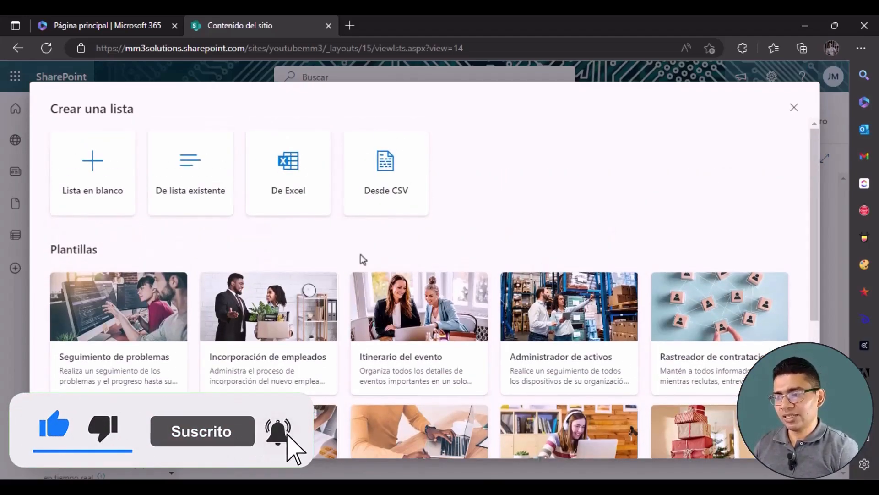
left_click(94, 179)
left_click(292, 218)
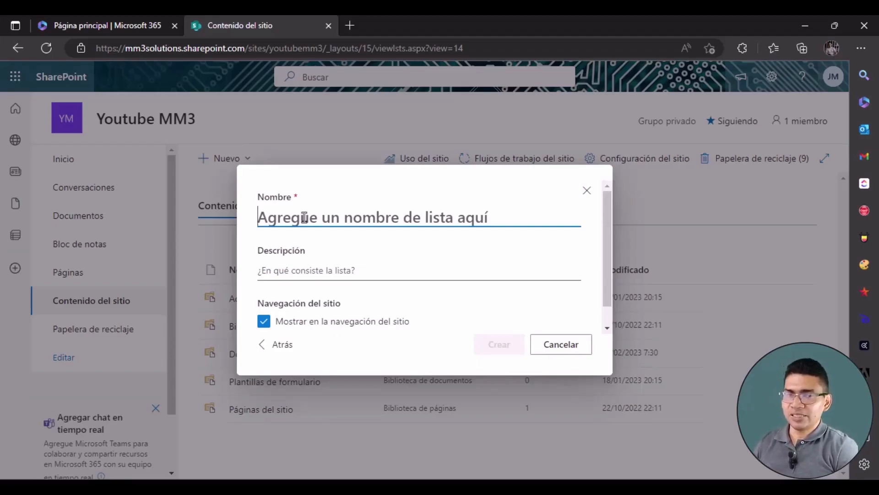
type("Personal")
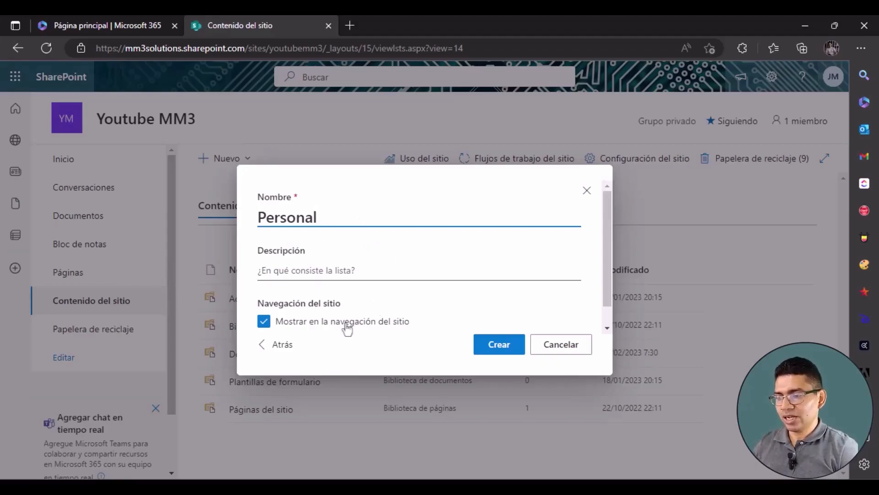
left_click(499, 347)
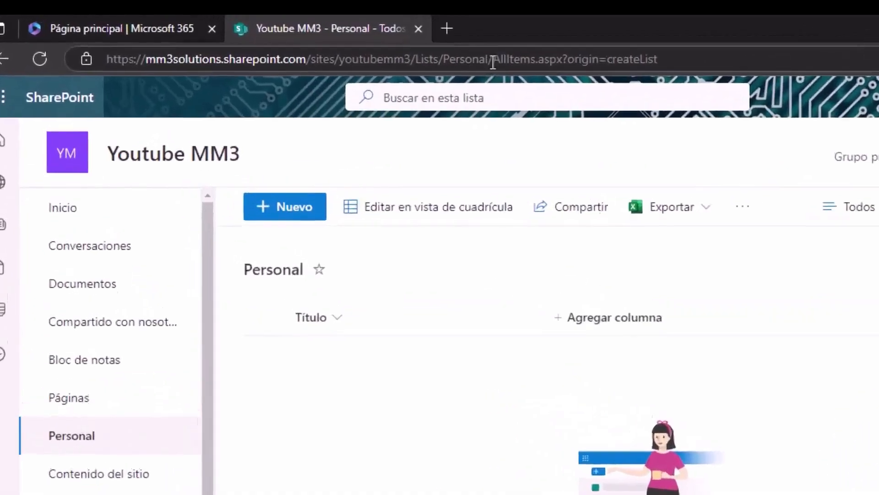
Copy the Personal list's web address up to Lists/Personal/ and open it in a new browser tab.
left_click(490, 67)
left_click(489, 66)
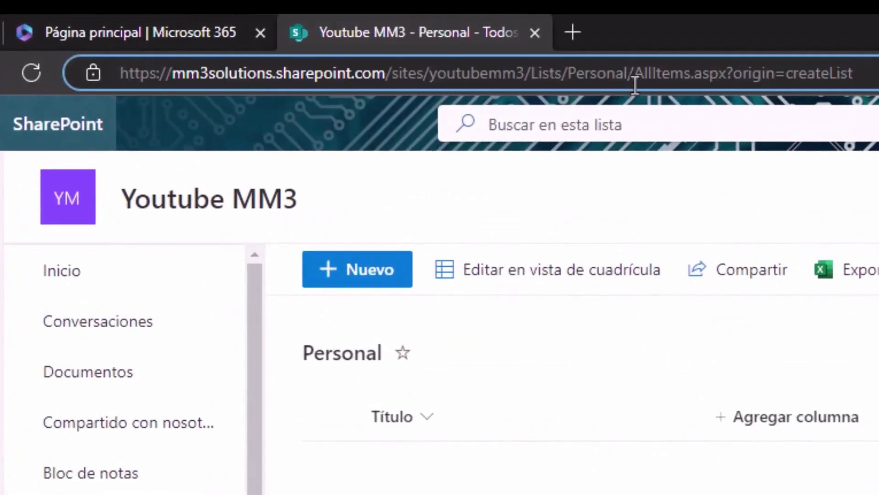
left_click_drag(635, 73, 93, 72)
key("ctrl+c")
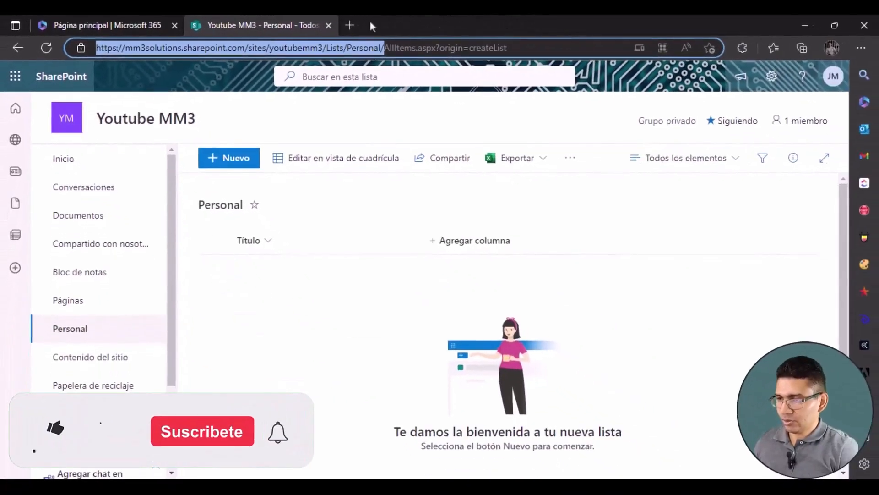
left_click(349, 25)
key("ctrl+v")
key("Return")
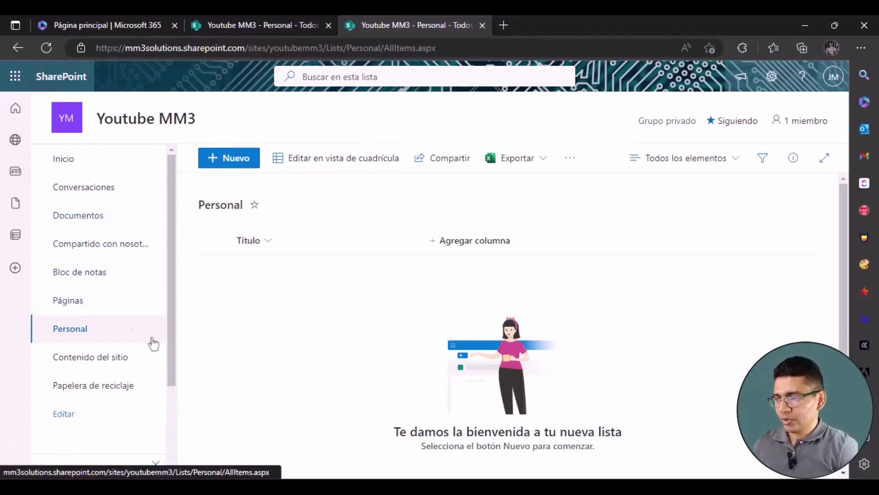
Create another blank list named Personal de la compañía from the site contents and highlight its base web address.
left_click(113, 362)
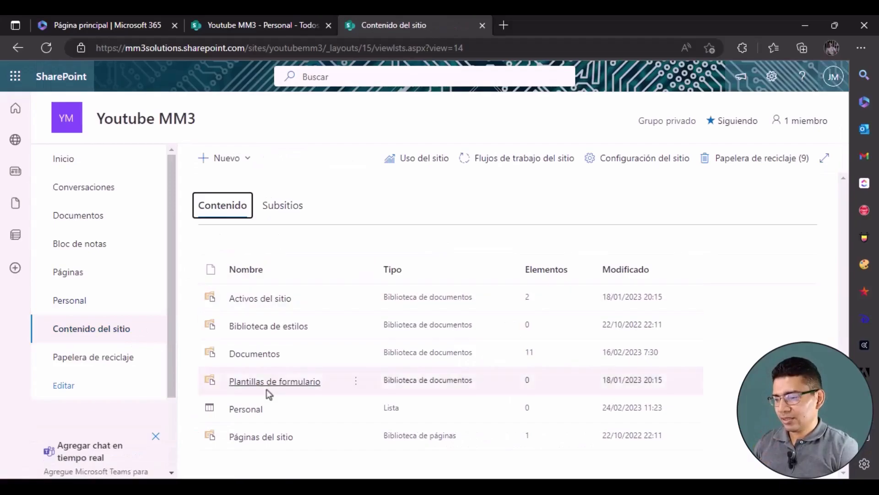
left_click(229, 158)
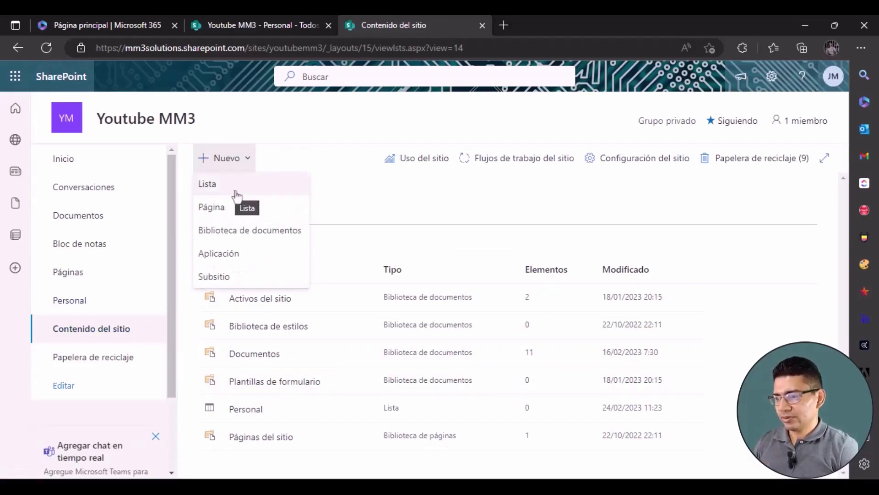
left_click(235, 192)
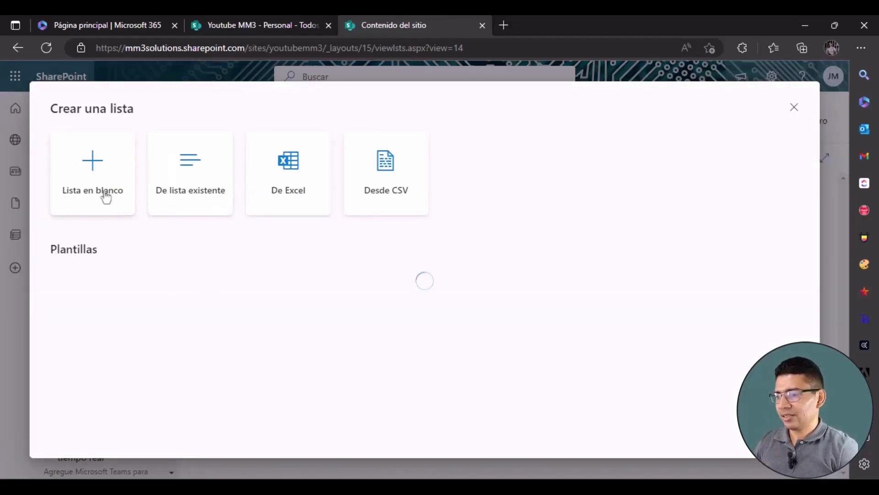
left_click(103, 194)
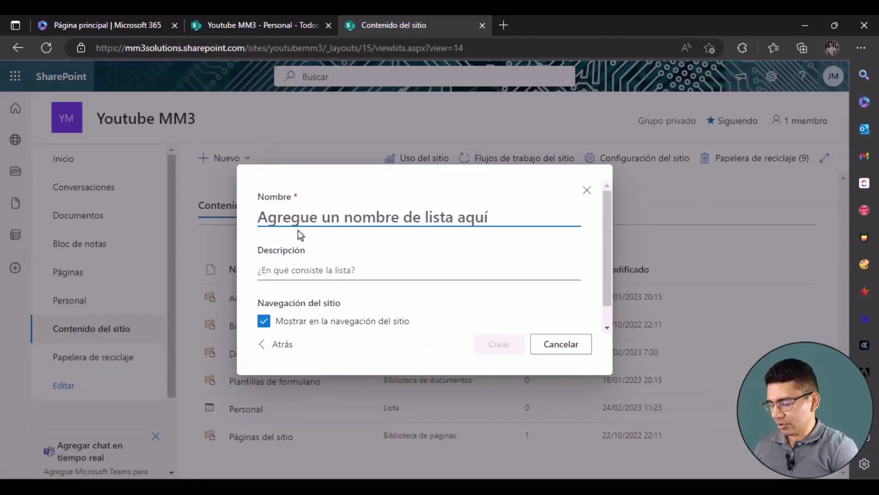
type("Personal de l")
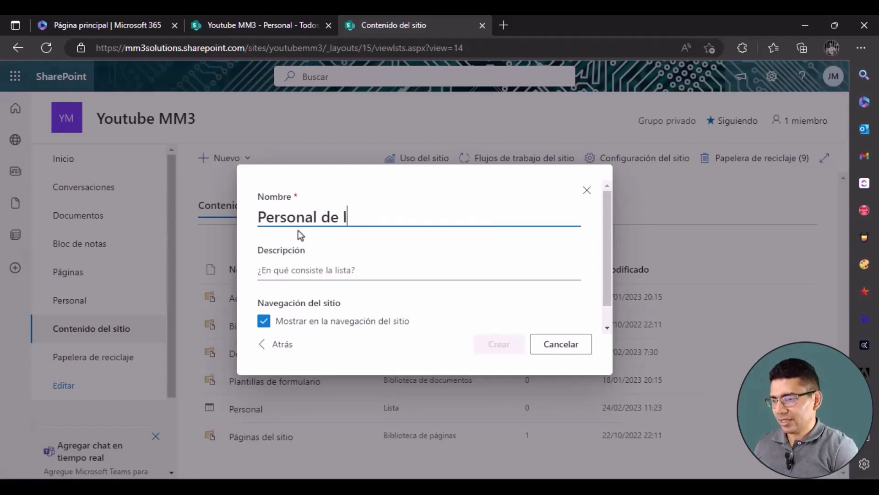
type("a compañ")
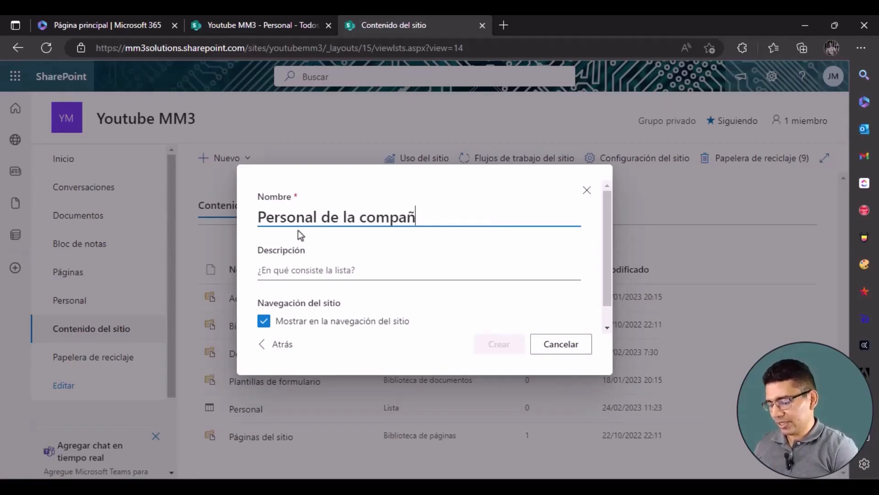
type("ía")
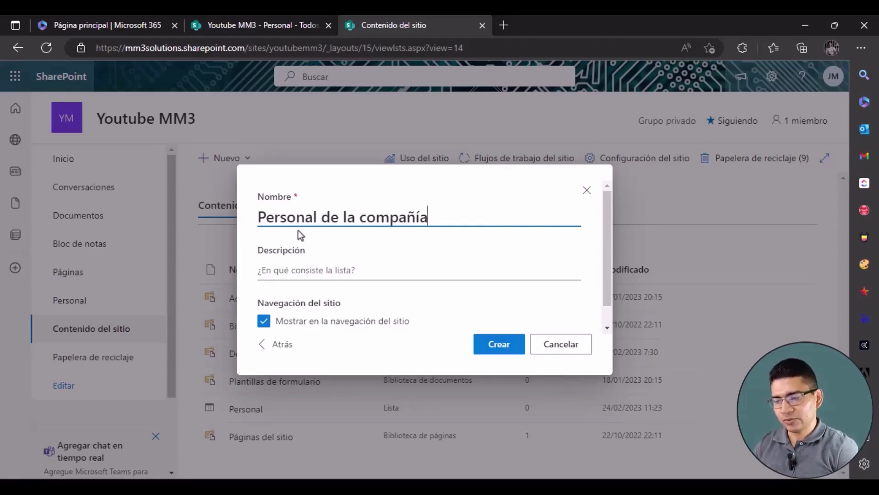
left_click(501, 350)
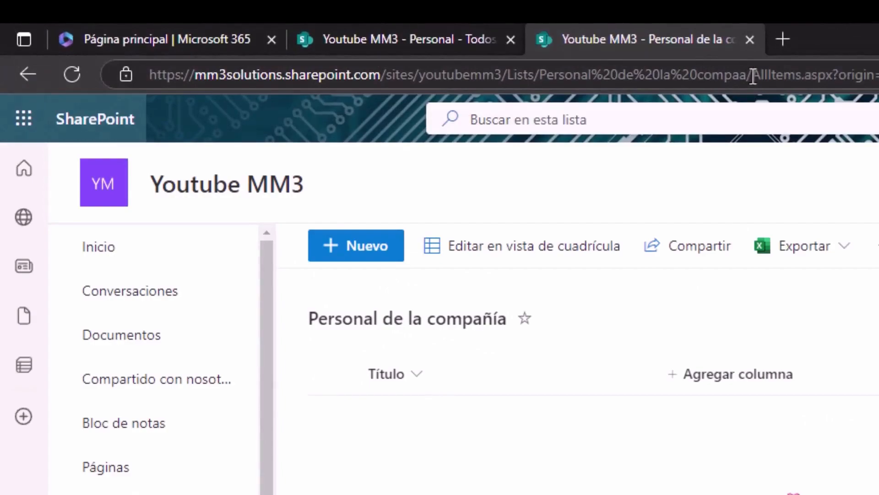
left_click_drag(753, 76, 134, 66)
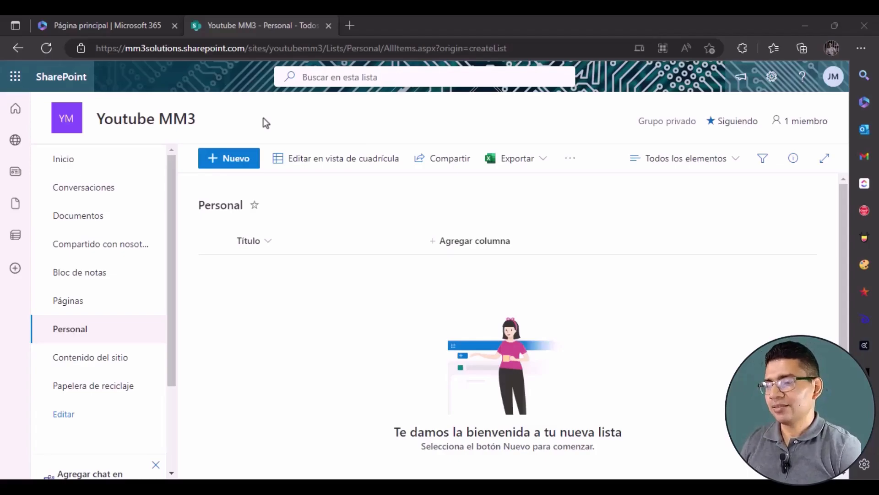
Add a column named Nombre to the Personal list as a single line of text, with no description or default value.
left_click(477, 244)
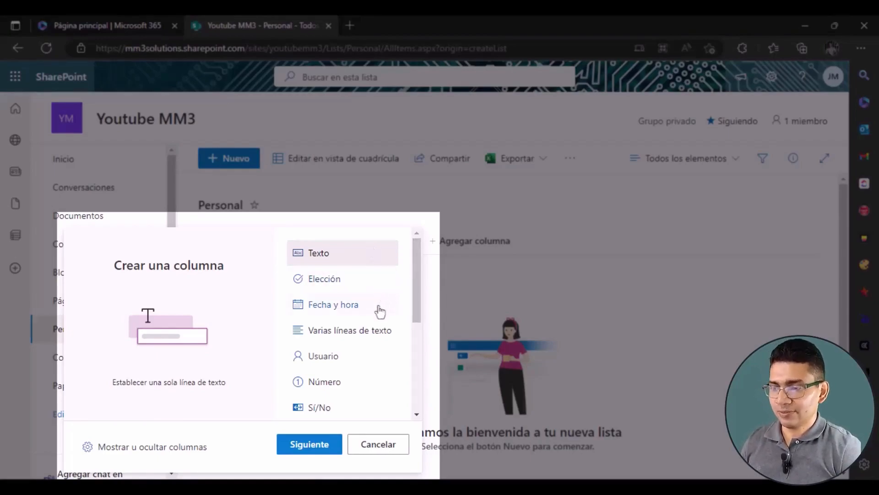
scroll(414, 306, "down", 2)
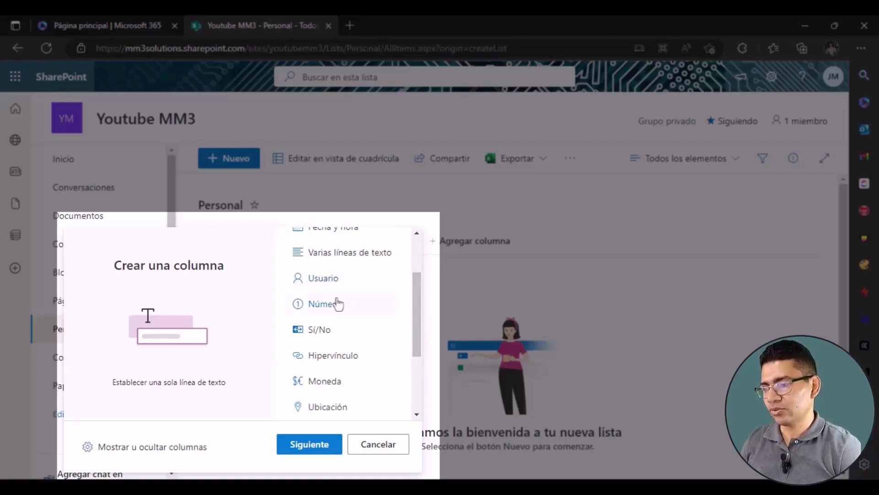
left_click_drag(416, 329, 427, 263)
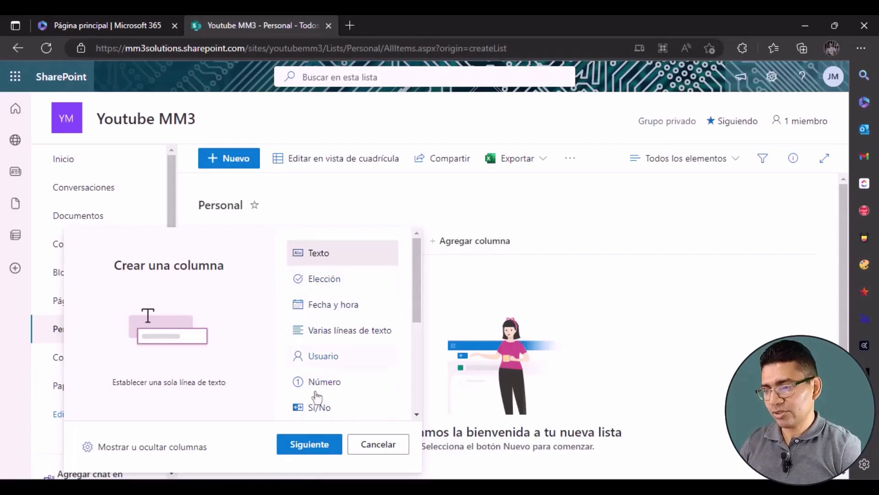
left_click(311, 445)
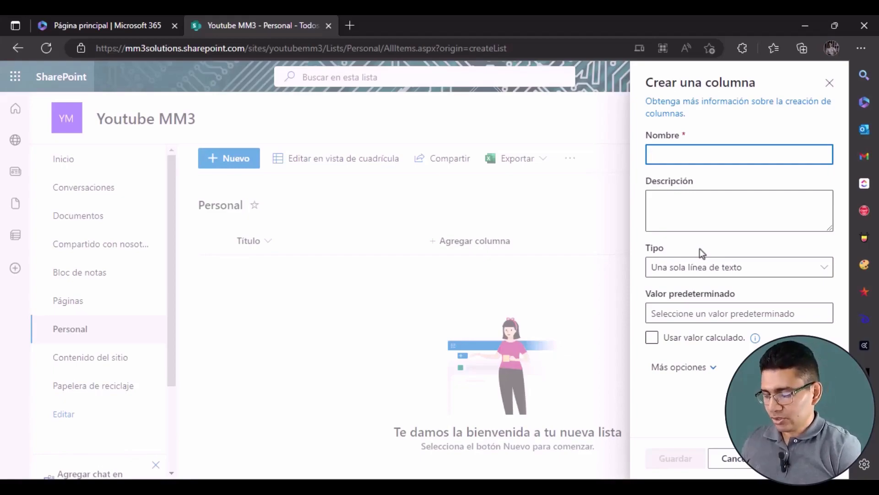
type("Nombre")
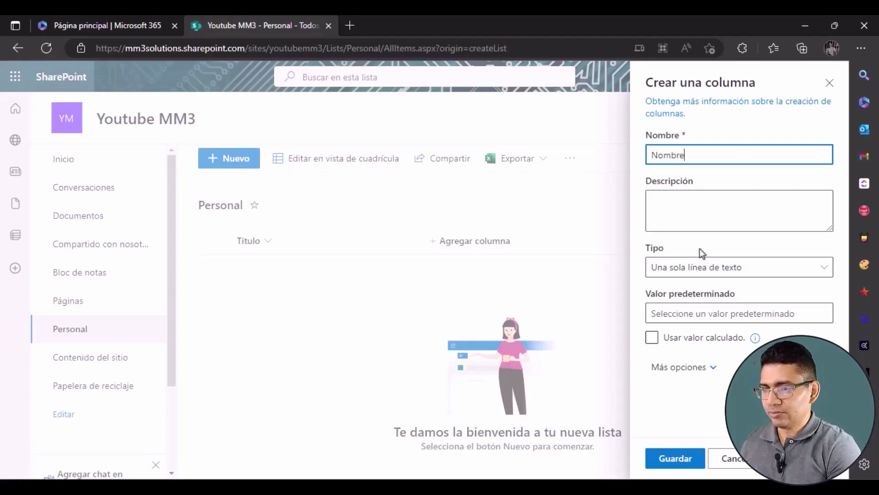
left_click(677, 222)
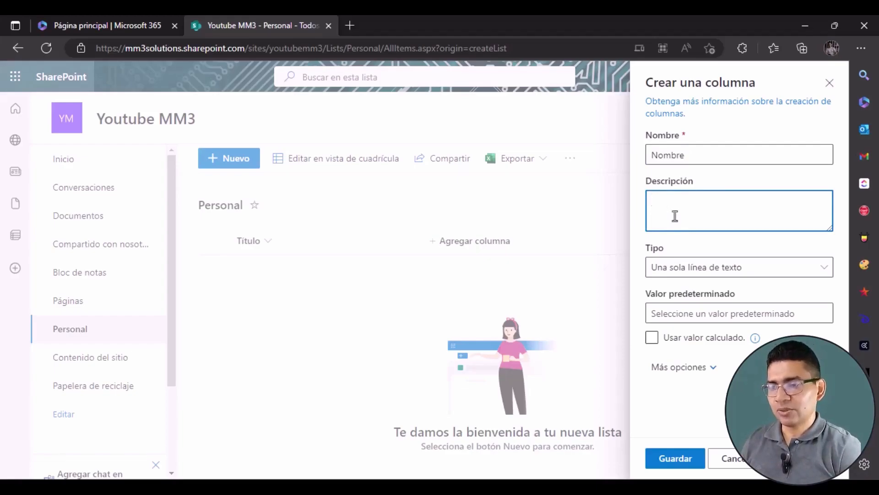
left_click(674, 270)
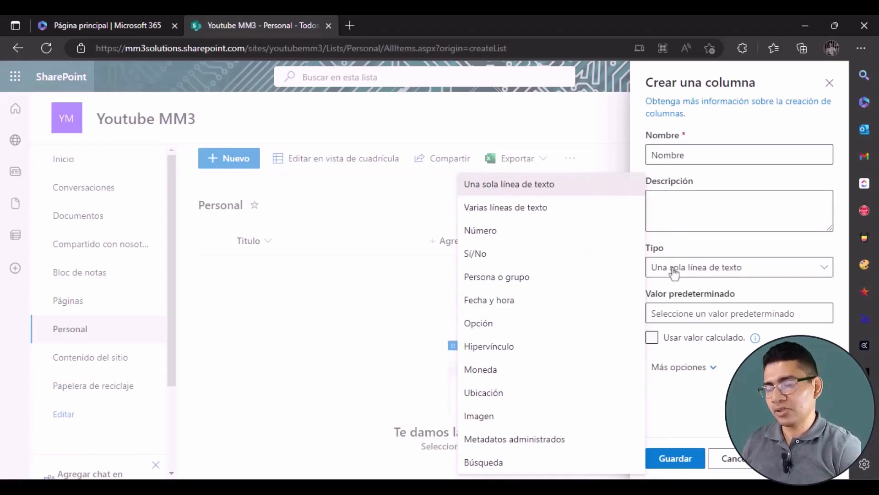
left_click(674, 272)
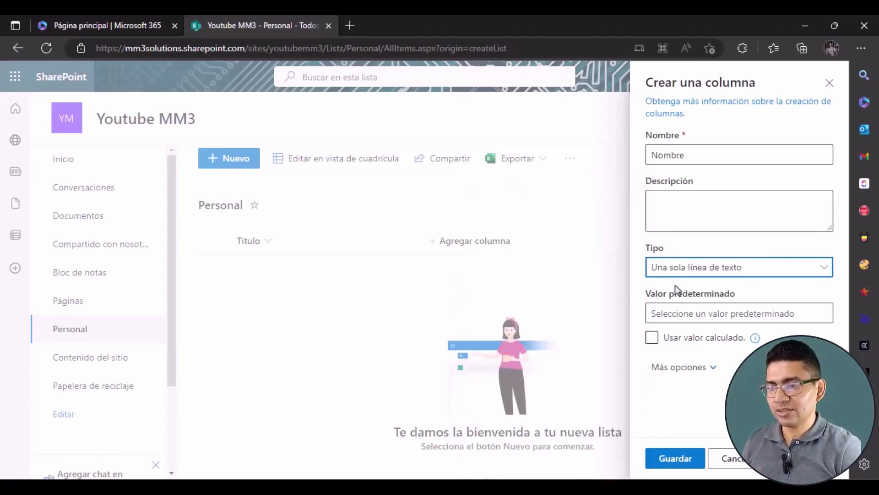
left_click(676, 314)
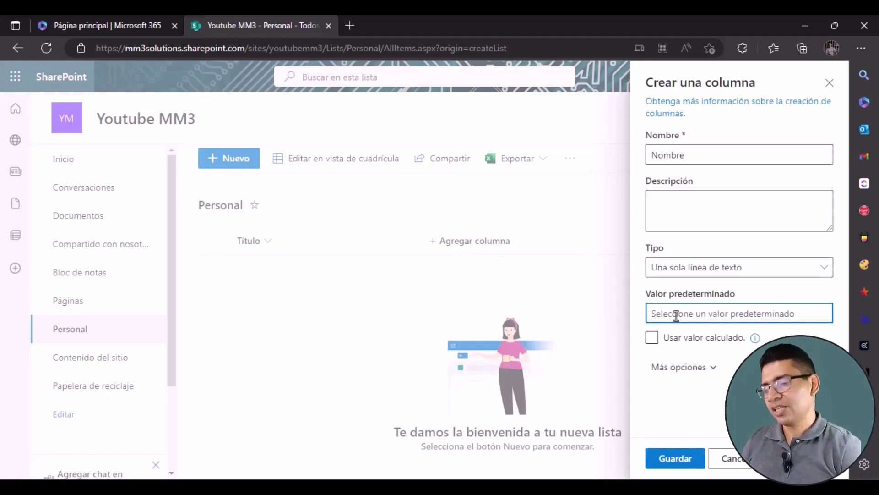
left_click(675, 459)
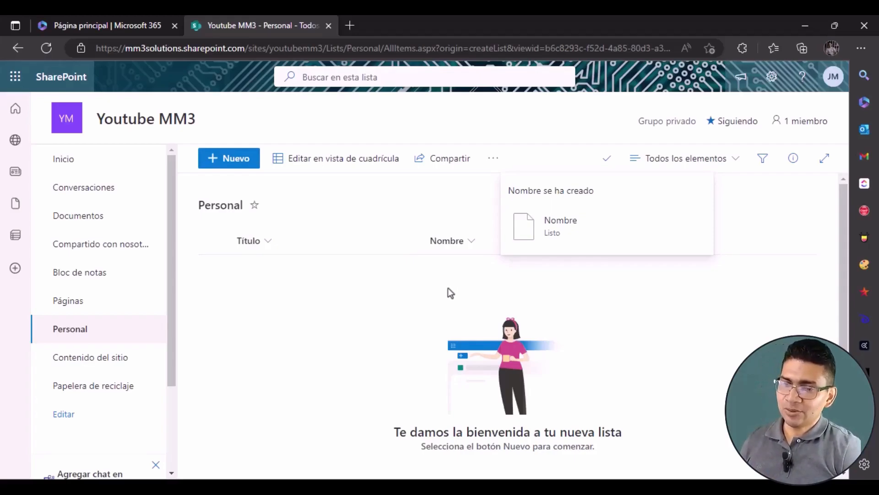
Open the Personal list's settings and start creating a new column for the list there.
left_click(773, 89)
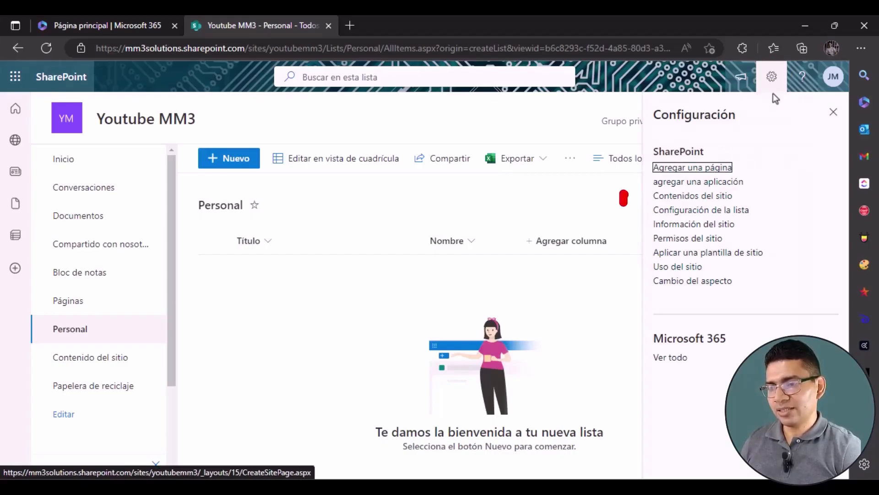
left_click(731, 212)
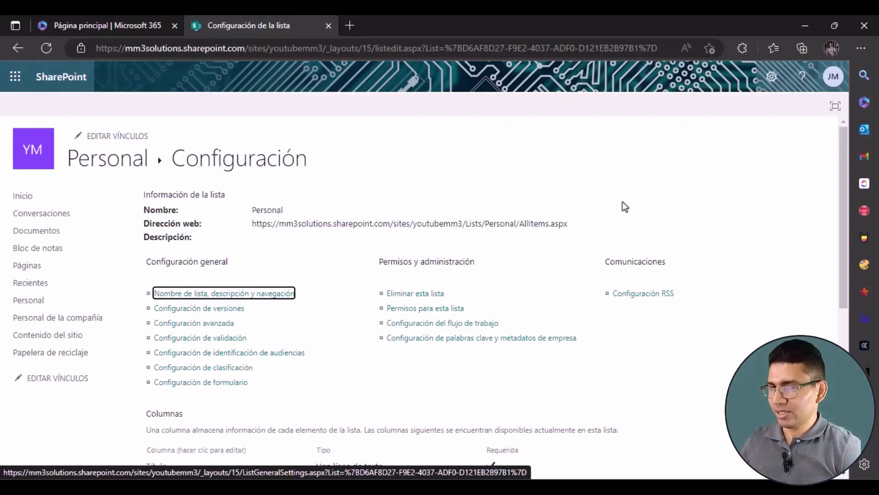
scroll(623, 203, "down", 2)
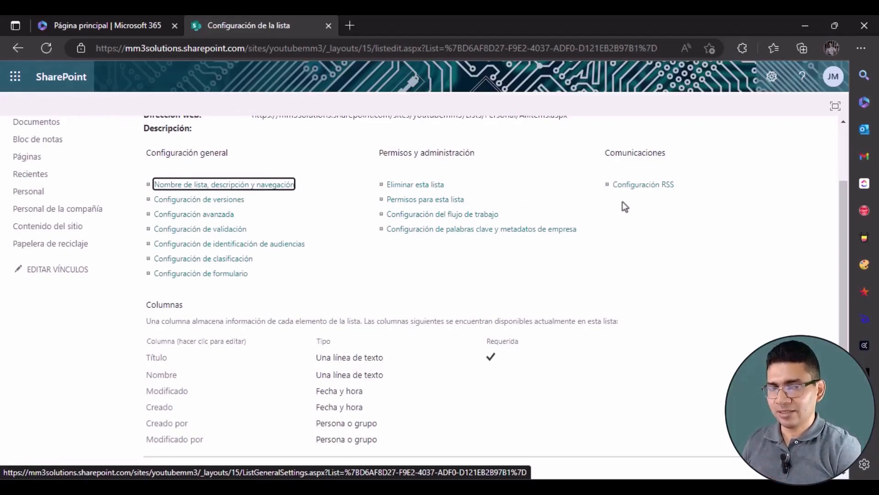
scroll(439, 272, "down", 2)
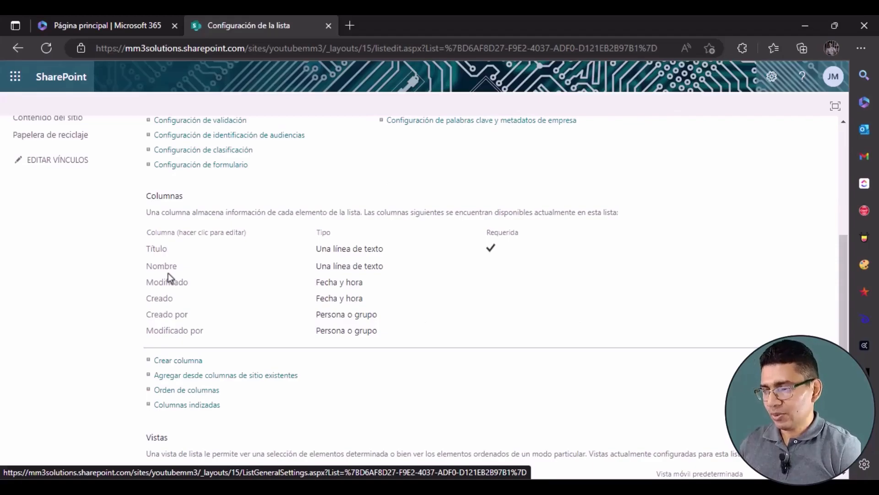
scroll(172, 319, "down", 1)
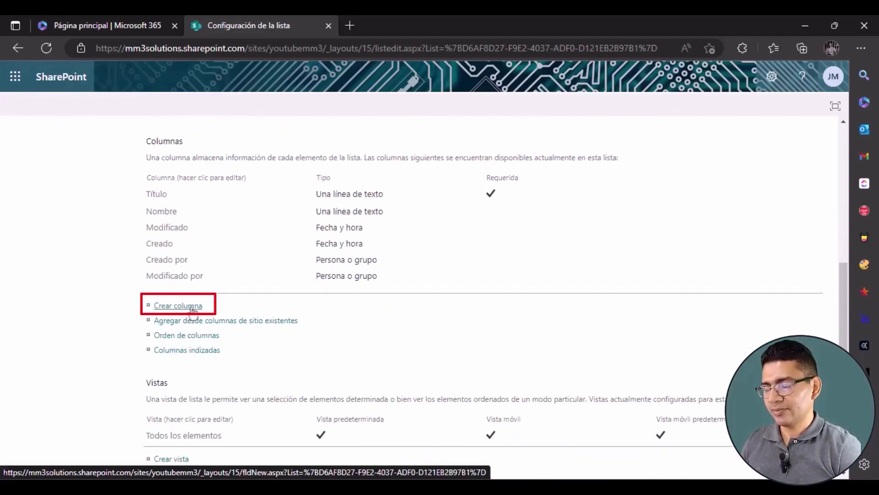
left_click(191, 310)
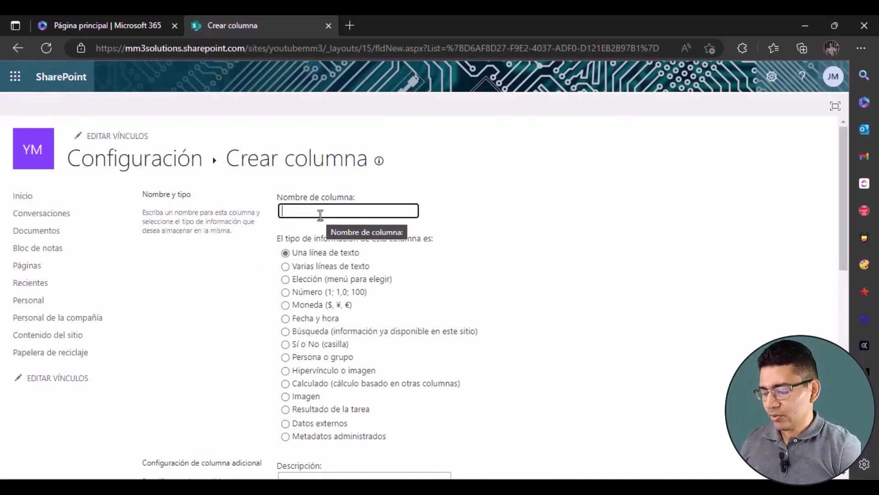
Name the new column FechaIngreso and set its information type to Fecha y hora.
type("FEch")
key("BackSpace")
key("BackSpace")
key("BackSpace")
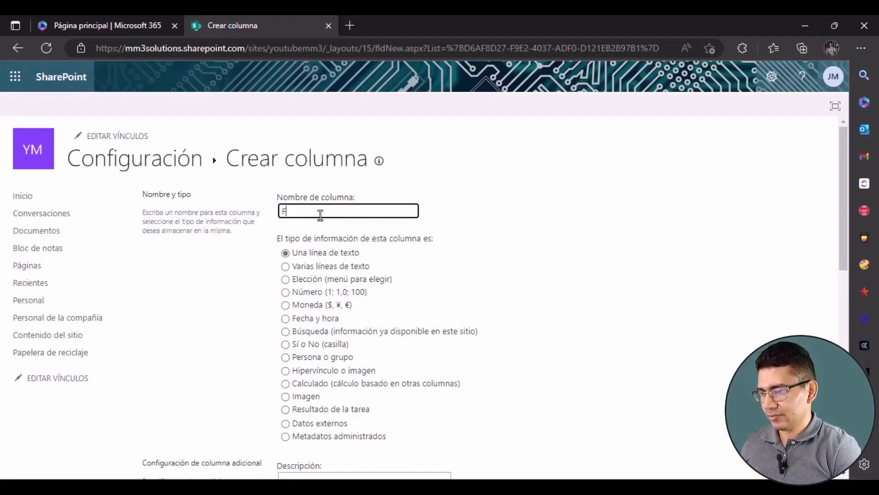
type("echaI")
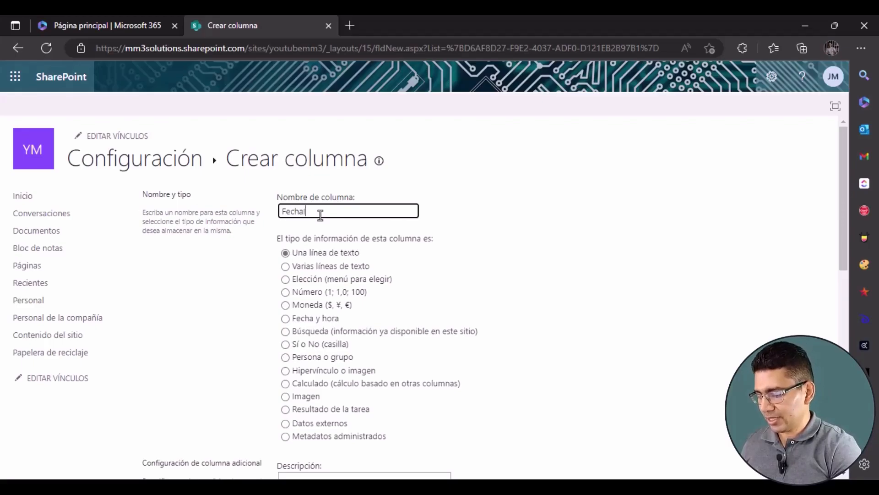
type("ngreso")
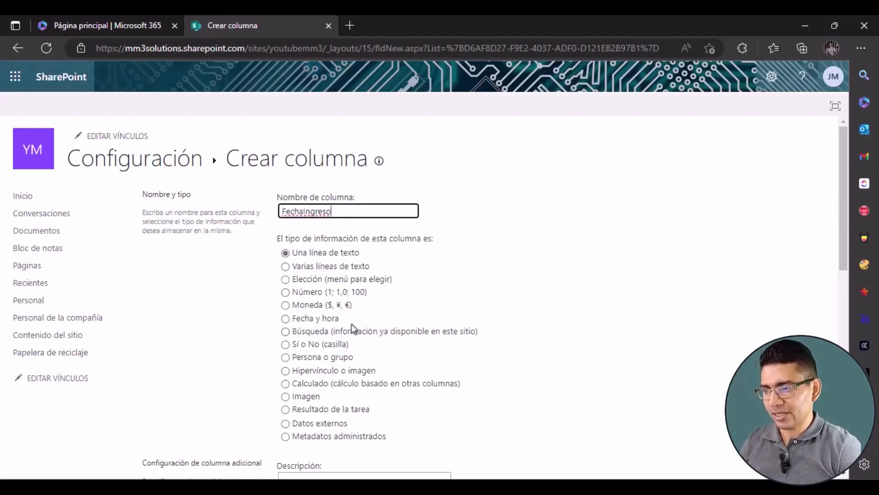
left_click(286, 319)
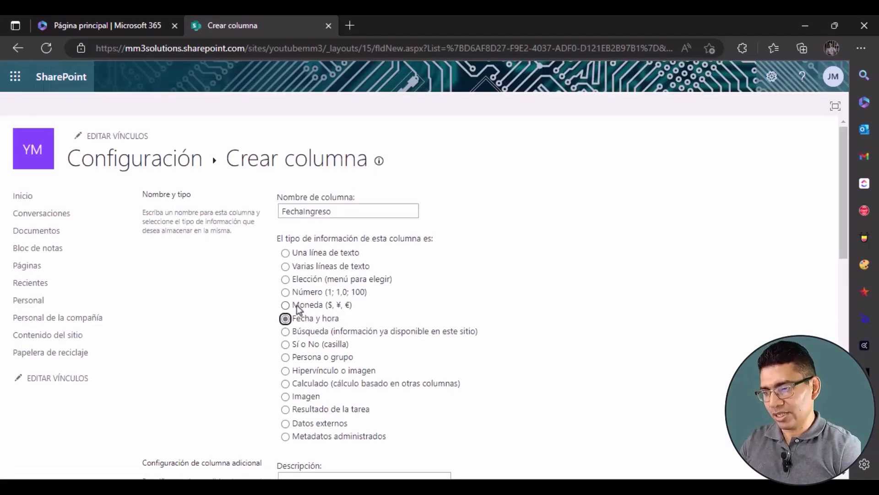
Make the FechaIngreso column mandatory, keep date-only format with no default value, and create it.
scroll(297, 305, "down", 5)
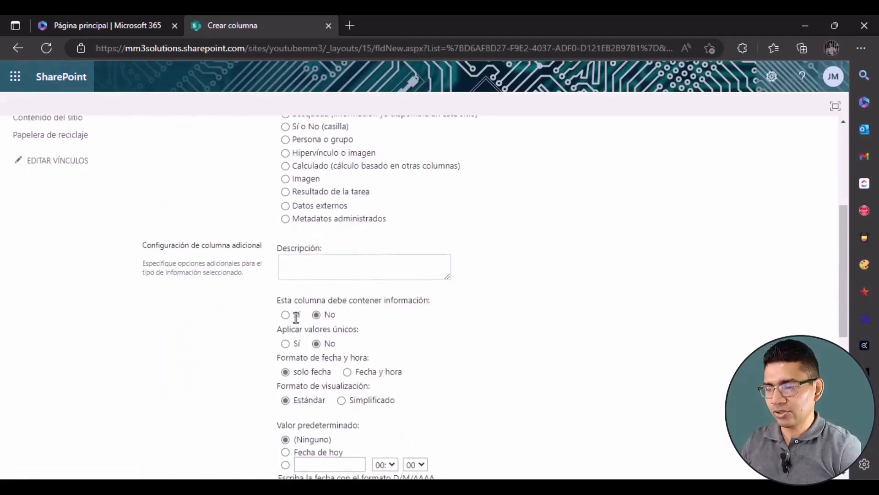
scroll(297, 317, "down", 1)
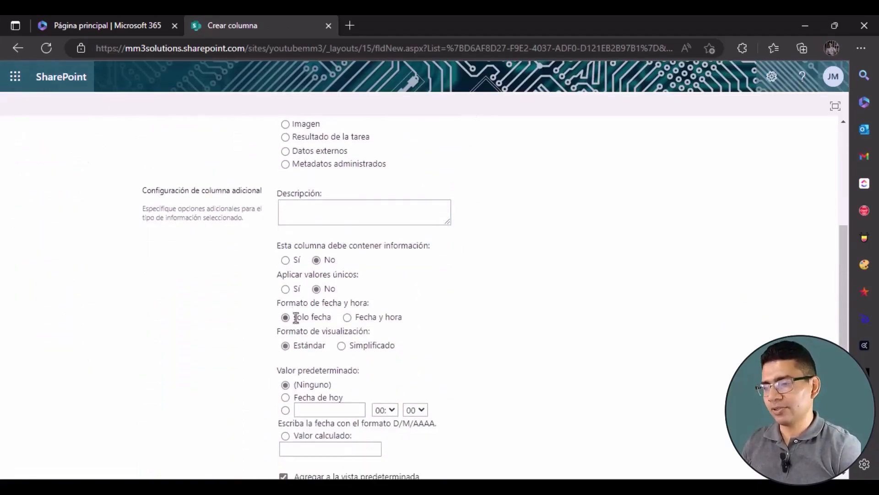
scroll(296, 317, "up", 1)
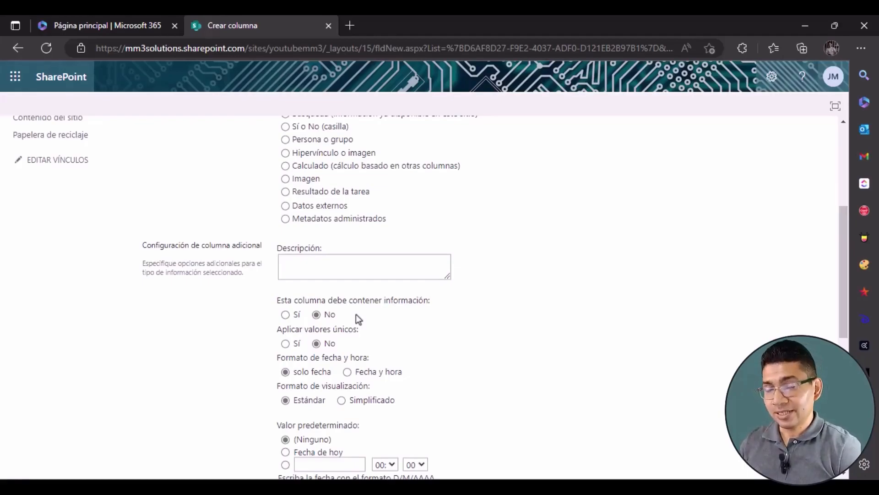
left_click(285, 315)
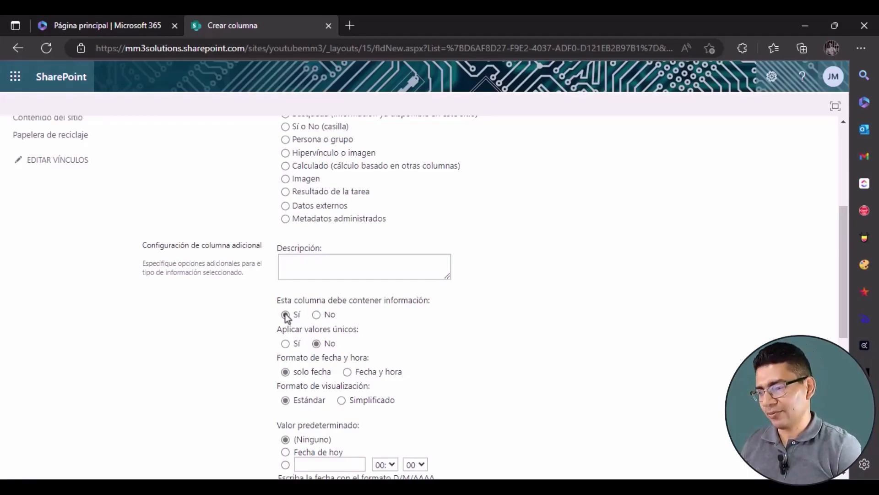
scroll(286, 315, "down", 1)
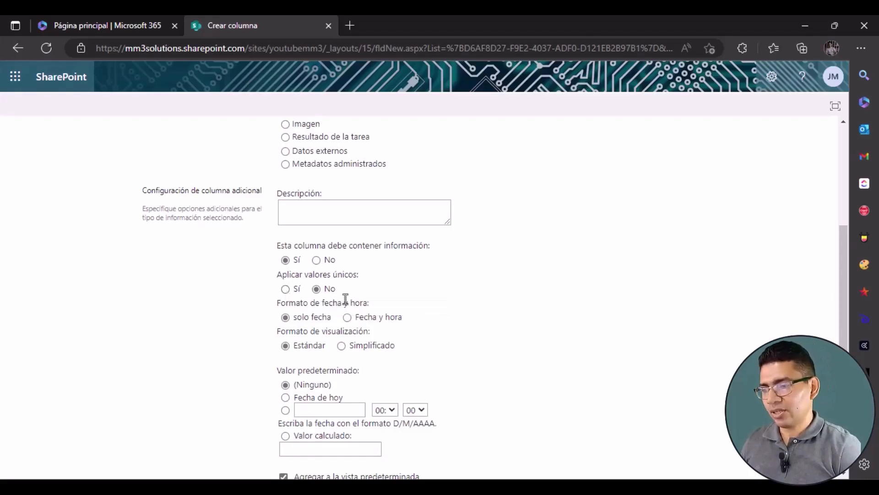
scroll(339, 300, "down", 1)
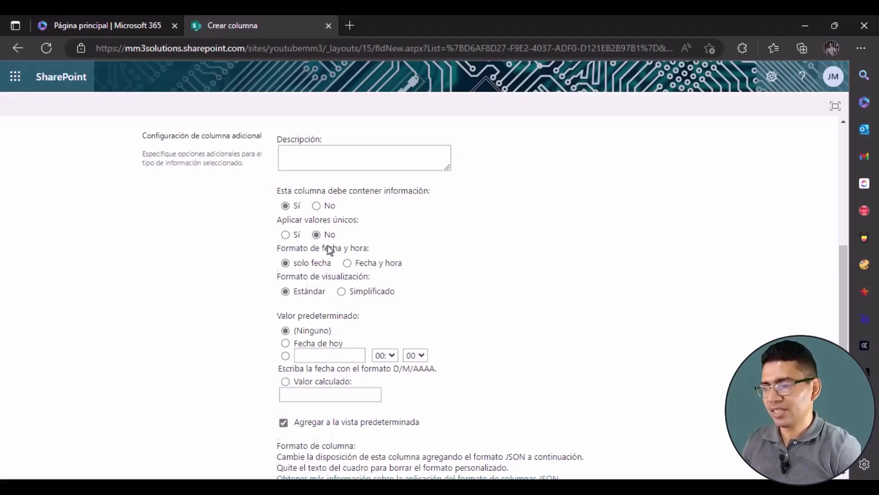
scroll(329, 256, "down", 1)
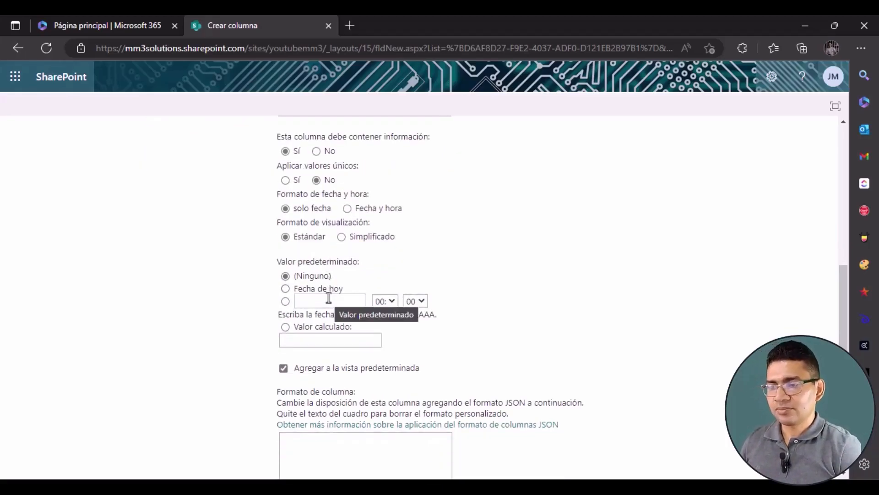
scroll(333, 316, "down", 1)
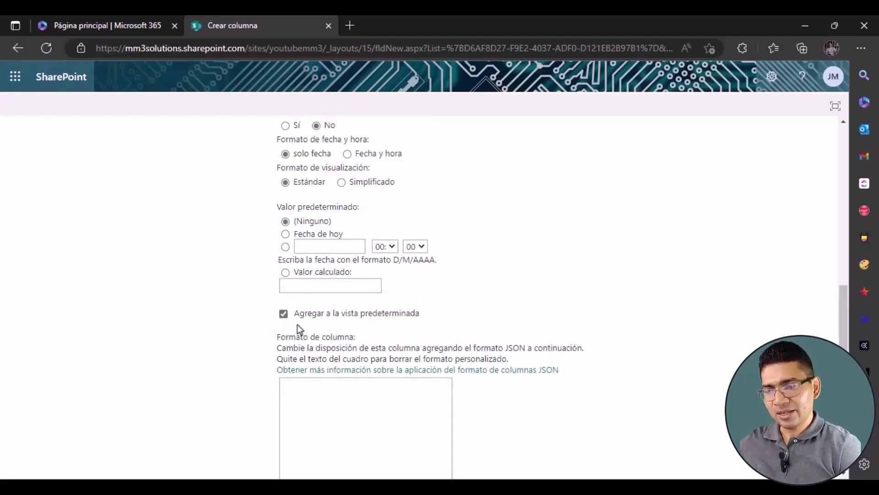
scroll(326, 296, "down", 1)
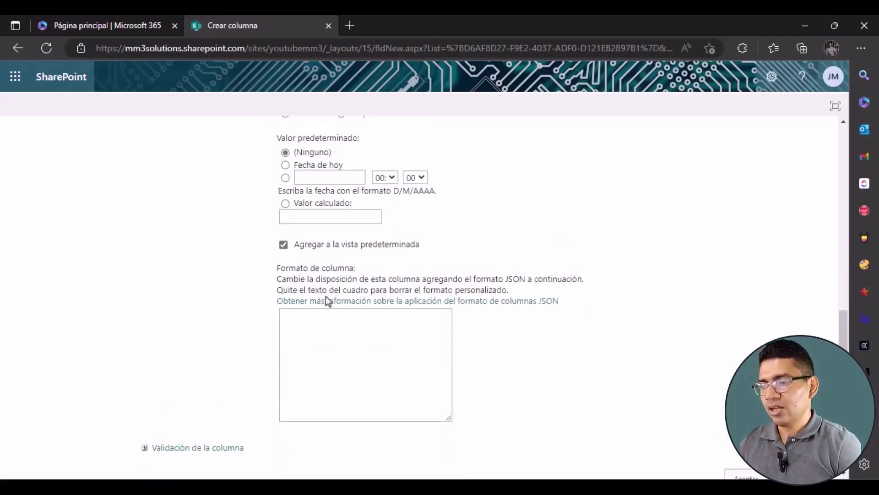
scroll(326, 296, "up", 7)
scroll(345, 251, "down", 2)
scroll(344, 251, "down", 6)
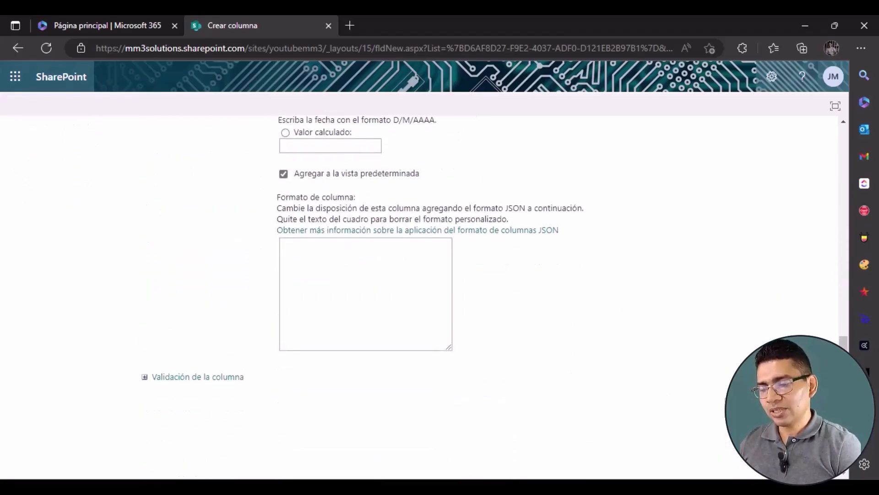
left_click(711, 407)
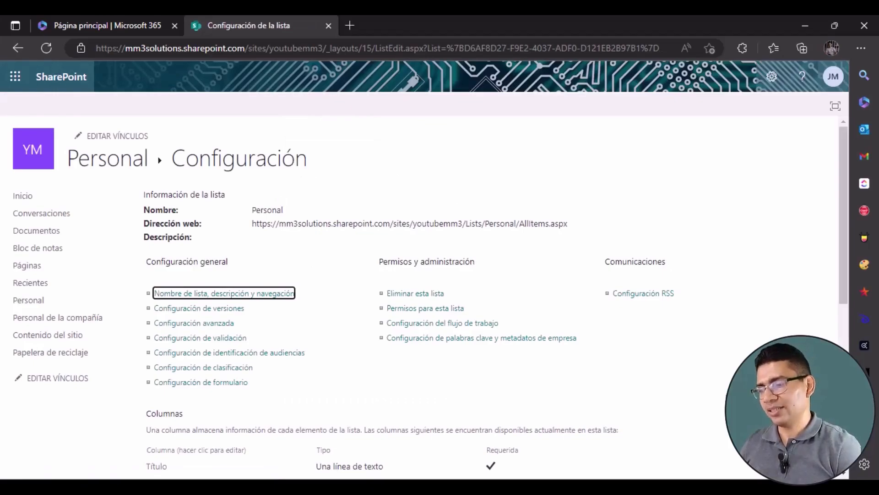
scroll(726, 363, "down", 3)
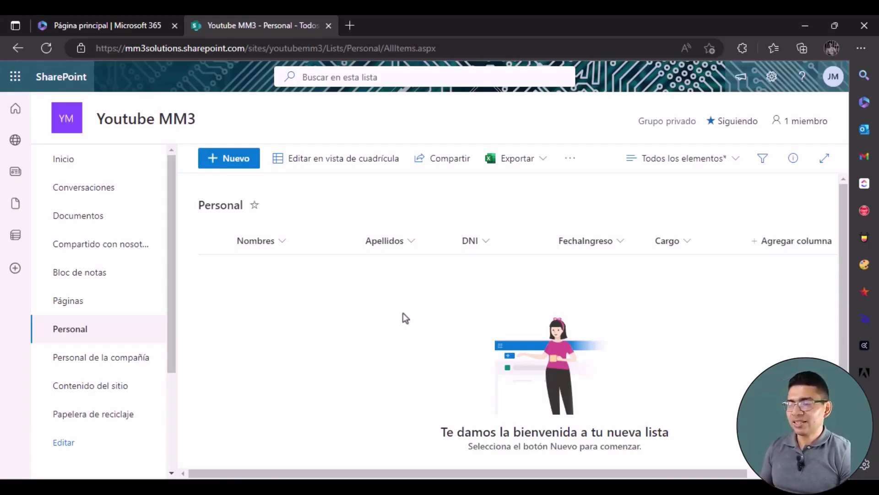
Start a new item in the Personal list and fill in the employee's first name and surname.
left_click(236, 160)
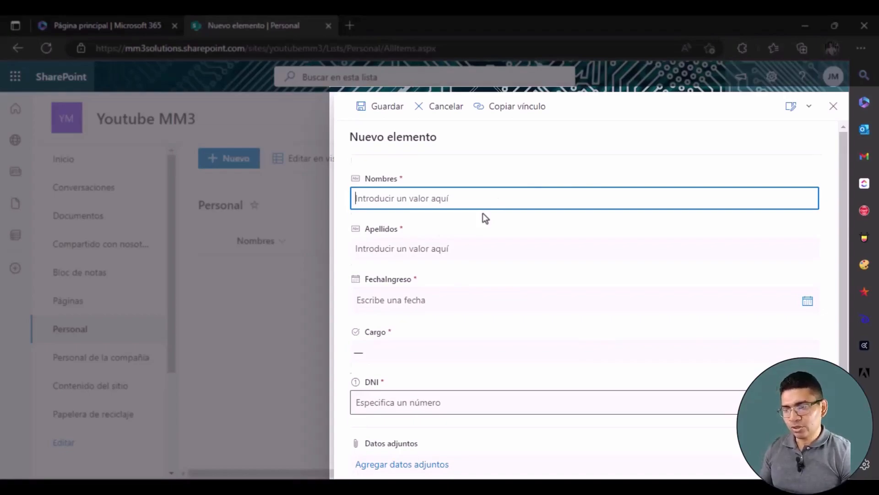
scroll(484, 218, "down", 1)
scroll(485, 217, "up", 1)
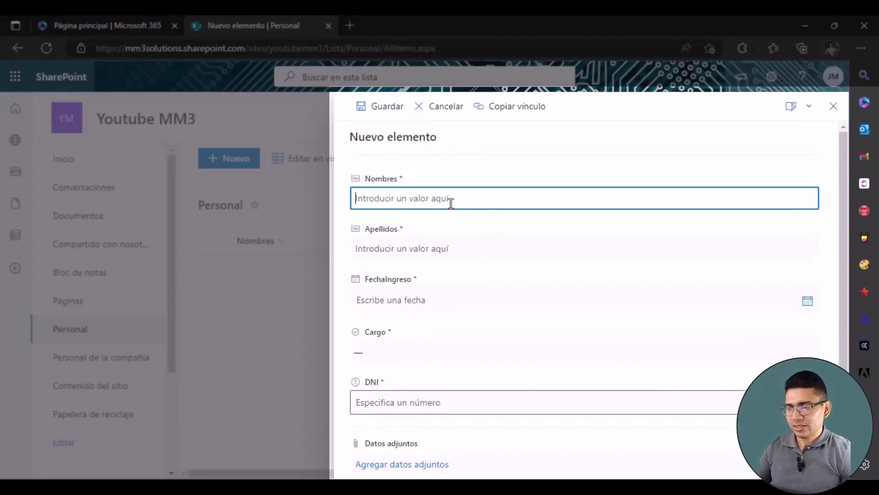
type("P")
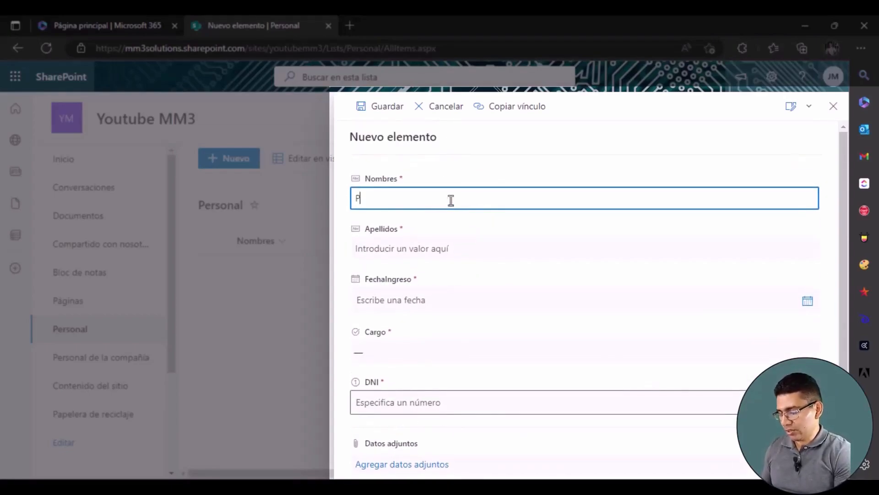
type("edro")
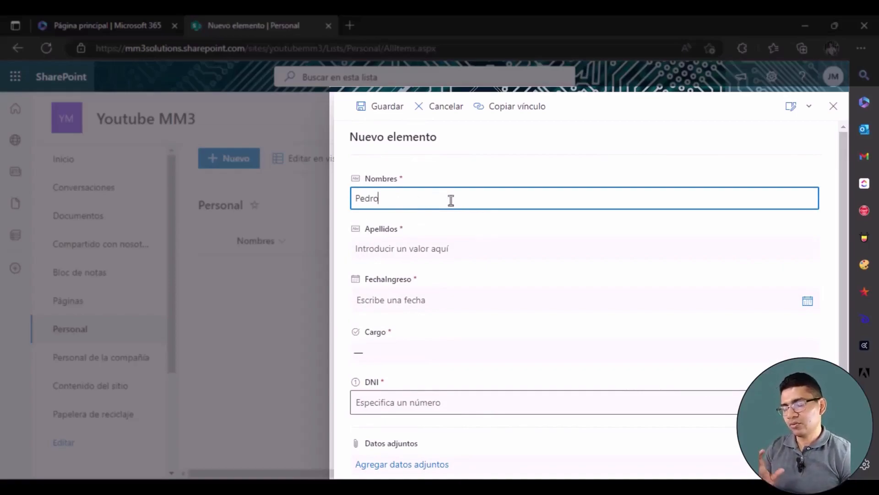
left_click(419, 252)
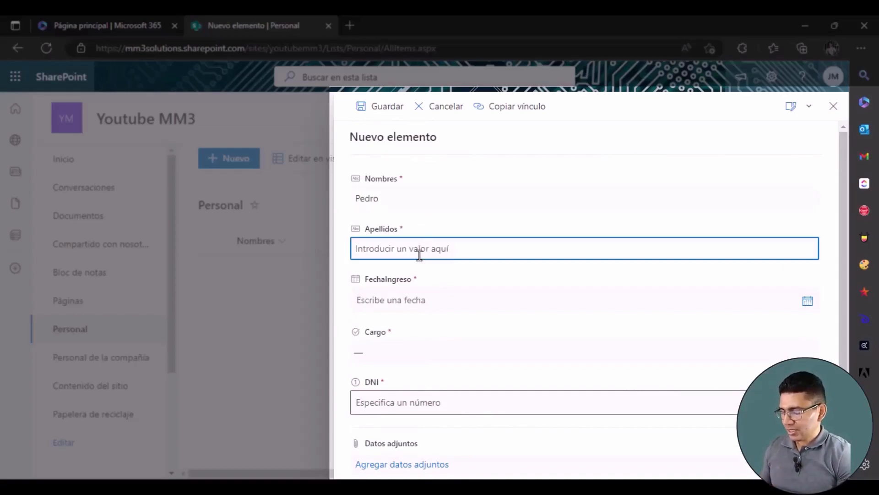
type("Per")
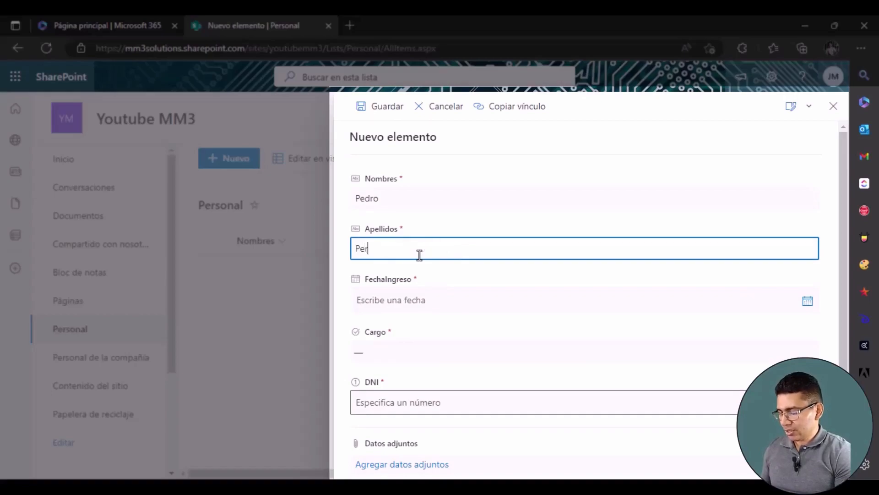
type("ez")
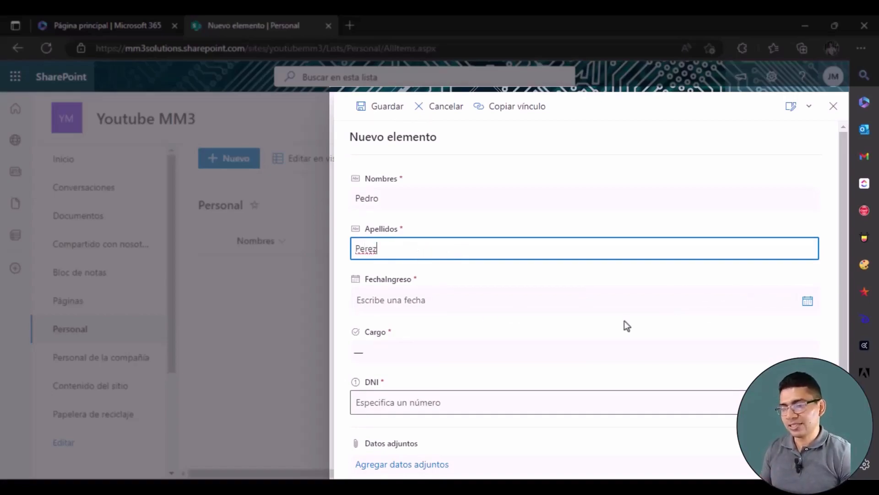
Set the new item's FechaIngreso to 24/02/2023 and its Cargo to Analista.
left_click(808, 304)
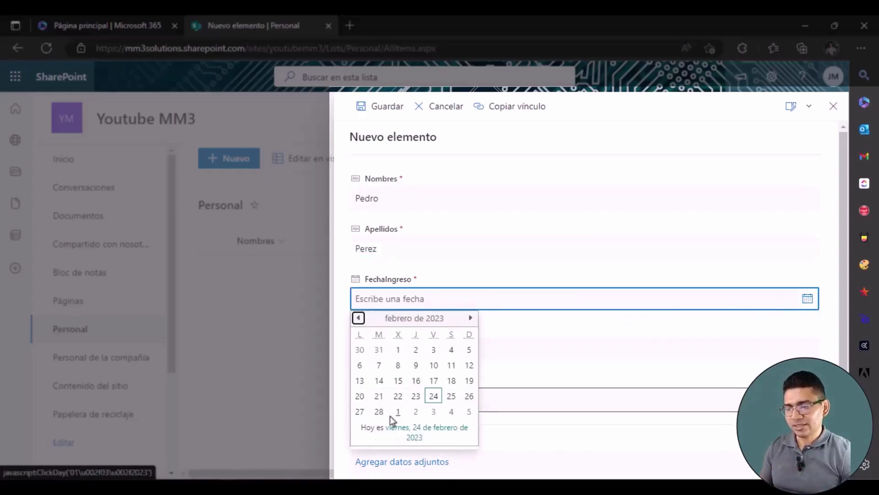
left_click(434, 397)
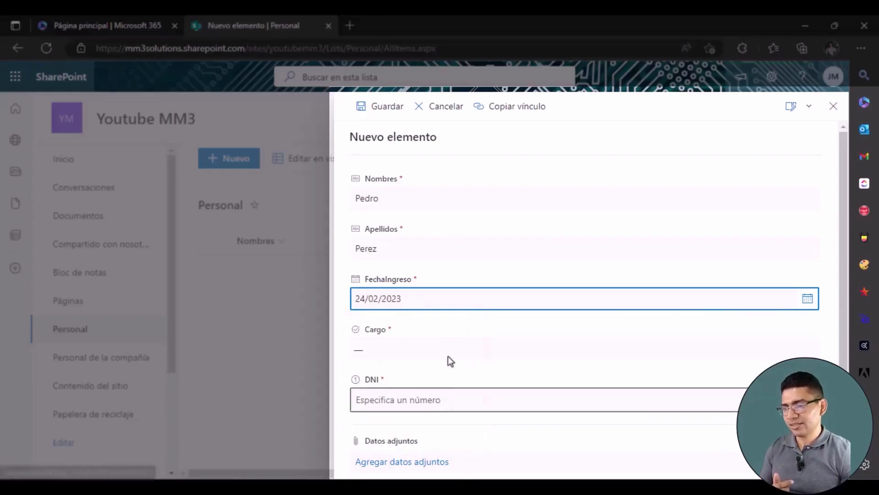
scroll(452, 344, "down", 1)
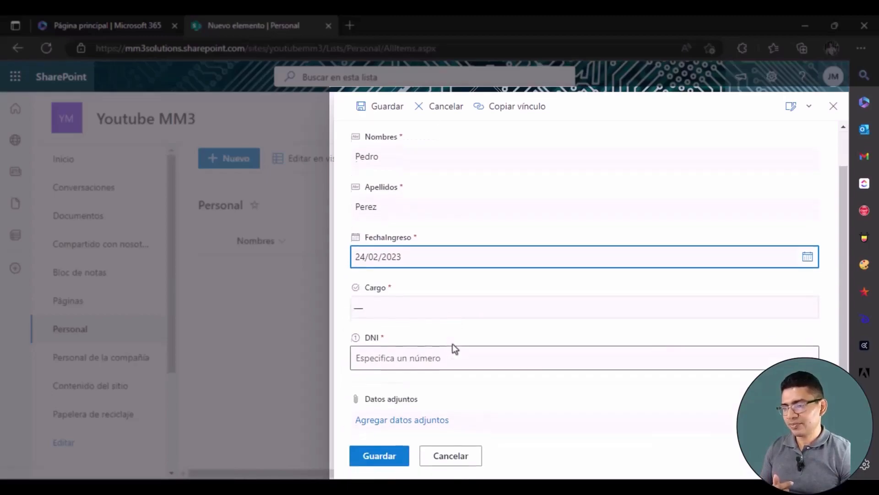
left_click(483, 302)
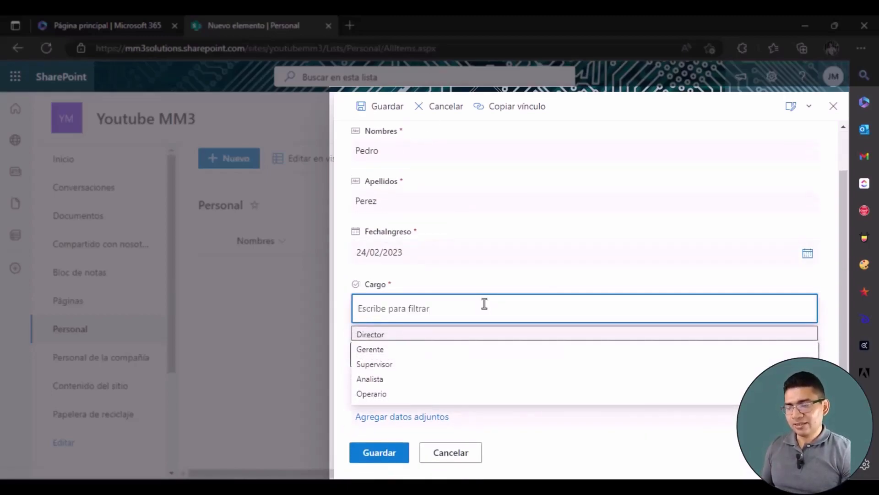
left_click(384, 379)
Try entering the non-numeric text dsfsdfsdfsd in the new item's DNI field, and clear it again.
left_click(434, 357)
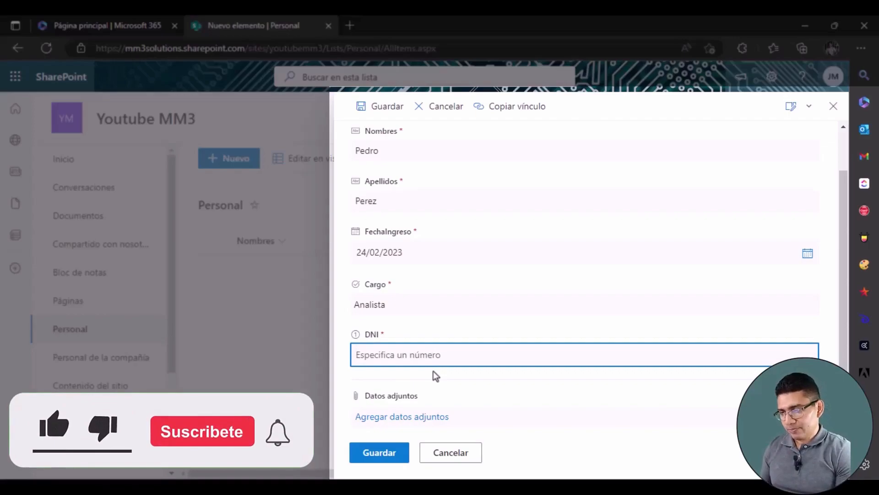
type("dsfs")
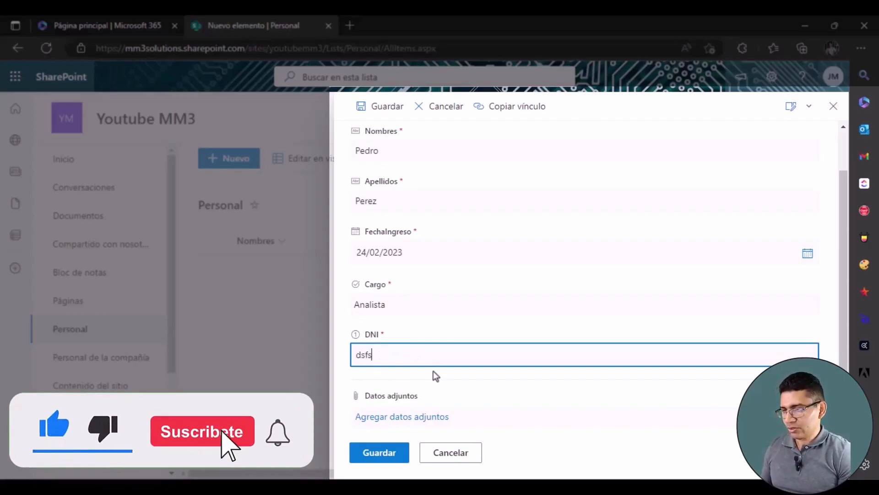
type("dfsdfsd")
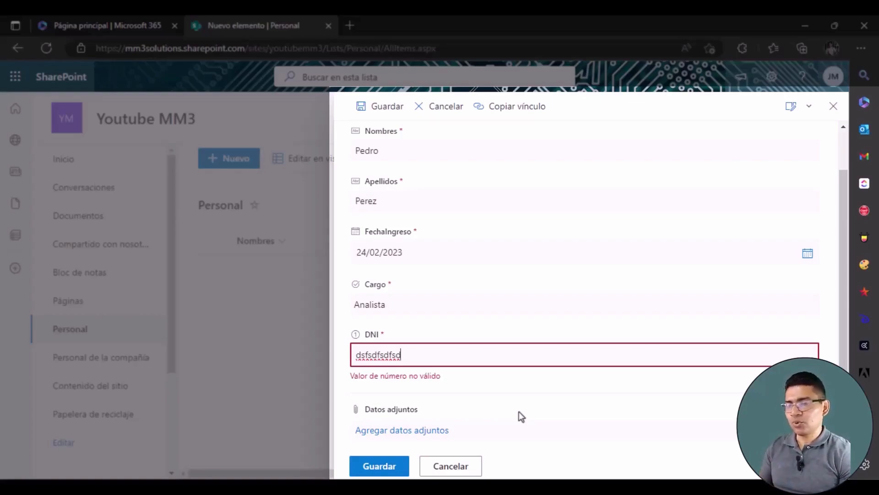
key("BackSpace")
key("BackSpace")
key("BackSpace")
key("BackSpace")
key("BackSpace")
key("BackSpace")
key("BackSpace")
key("BackSpace")
key("BackSpace")
key("BackSpace")
key("BackSpace")
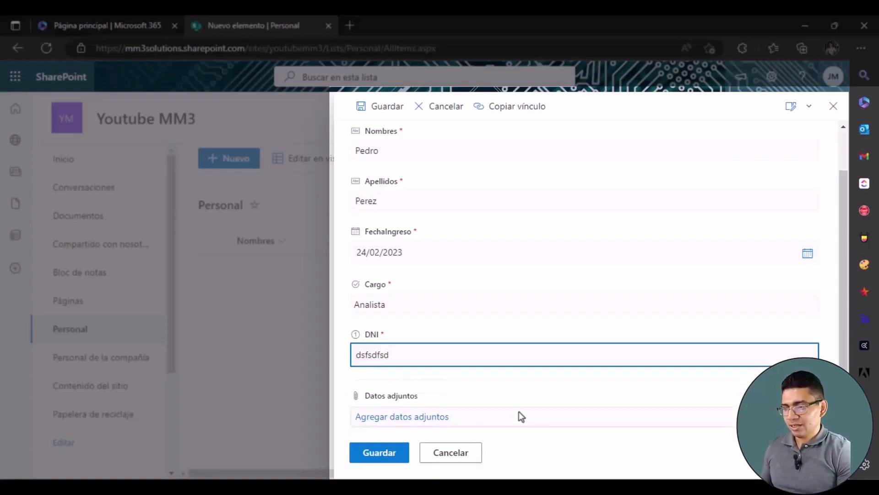
Fill in the employee's DNI number and save the new item to the Personal list.
type("1111")
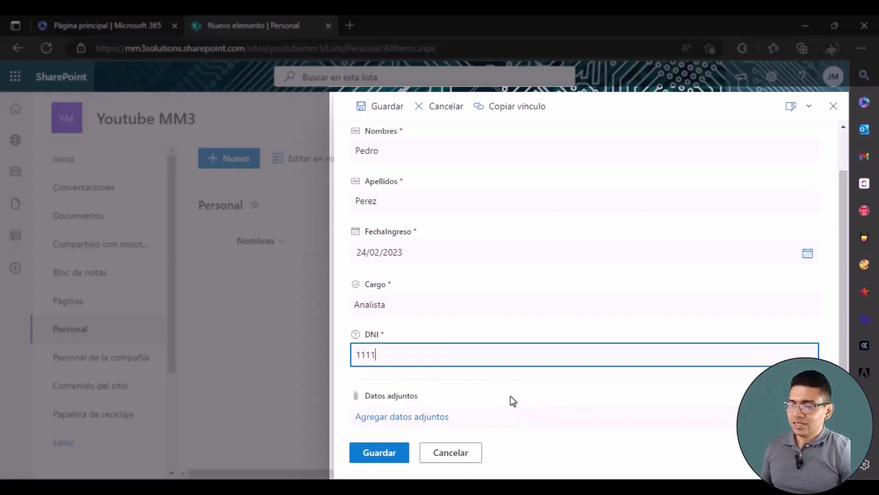
left_click(380, 452)
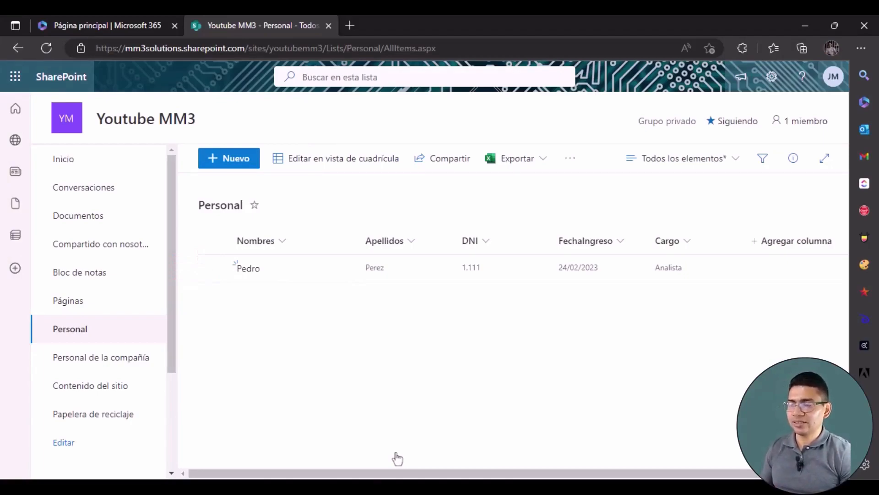
Switch the Personal list to grid editing and add a second record with the employee's first name, surname and DNI number.
left_click(335, 168)
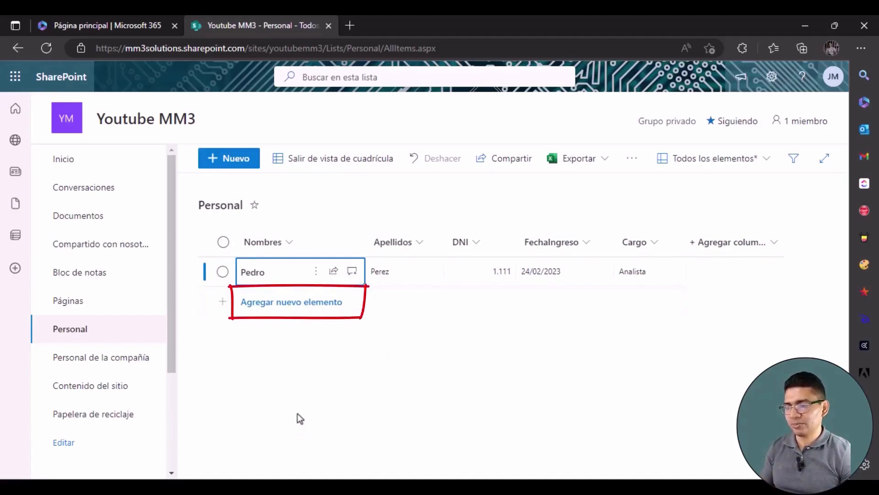
left_click(298, 307)
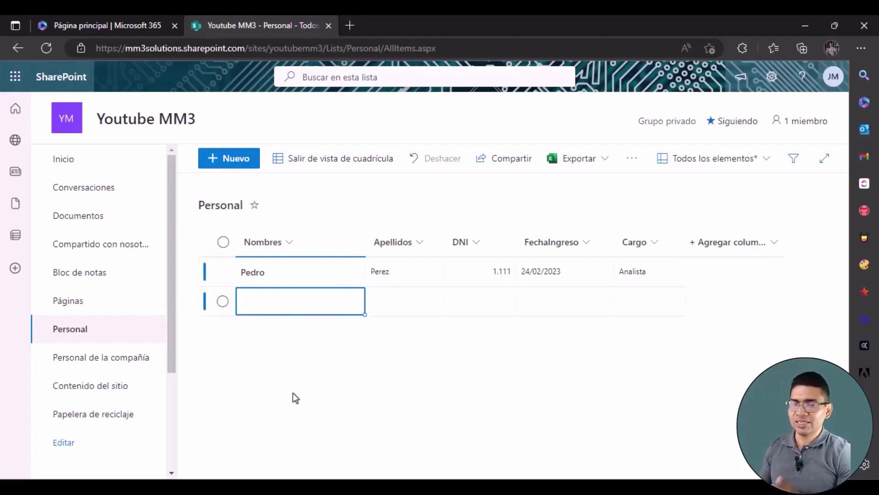
type("Maria")
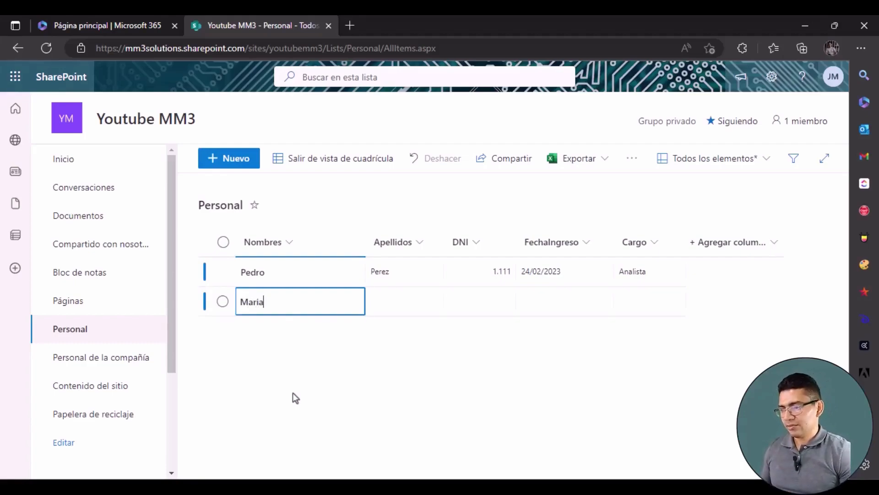
left_click(407, 304)
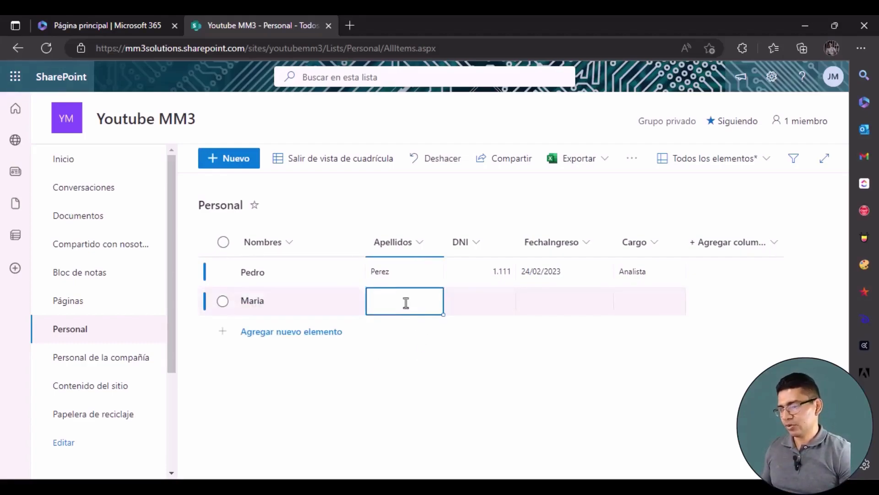
type("Díaz")
left_click(463, 300)
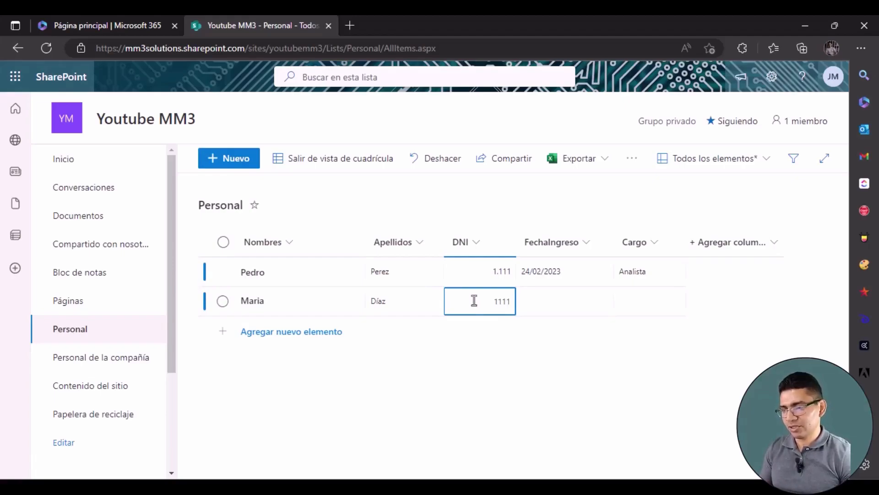
Set the second record's FechaIngreso to 24/02/2023 and its Cargo to Supervisor.
left_click(577, 299)
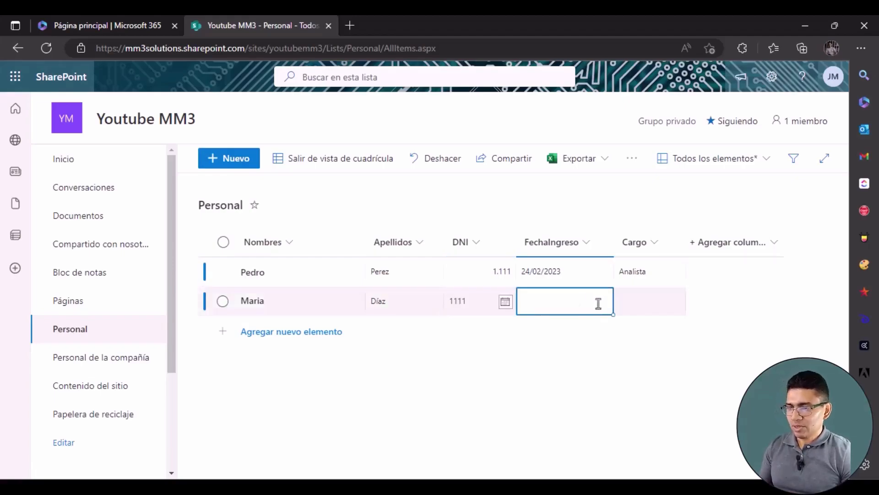
left_click(505, 302)
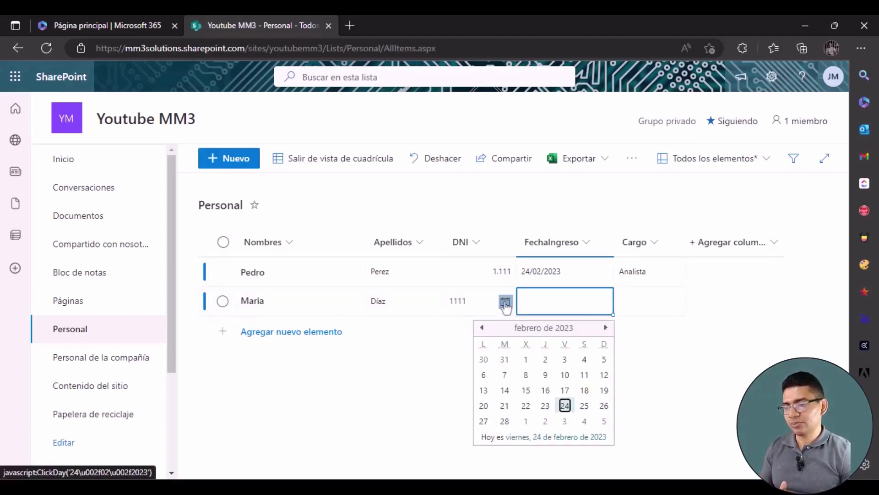
left_click(567, 397)
left_click(632, 303)
left_click(649, 304)
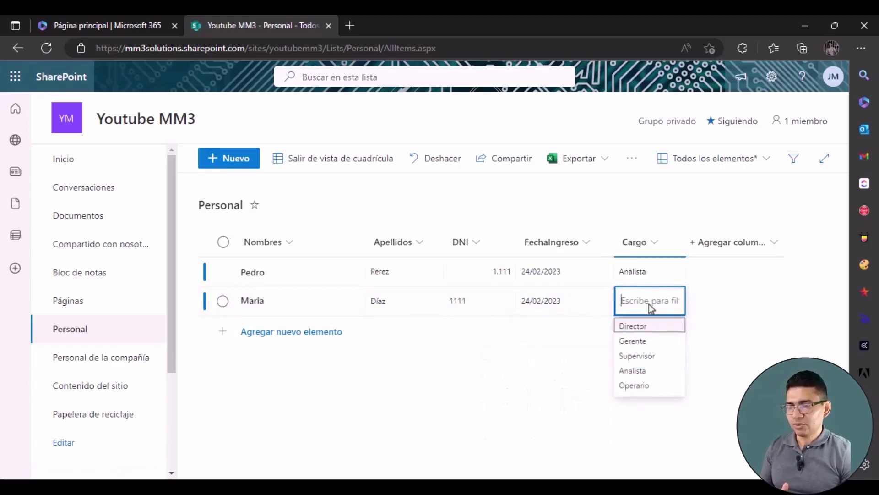
left_click(636, 356)
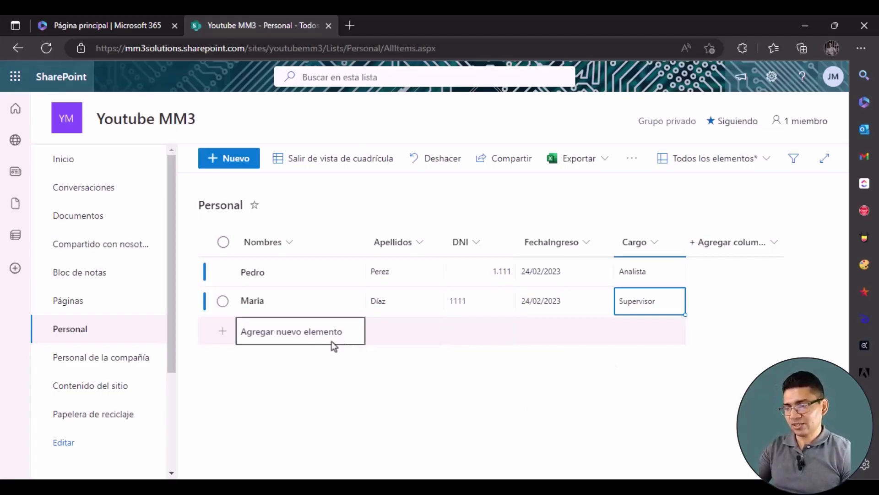
Replace the second record's duplicate DNI with a different number, commit the row and leave grid editing.
left_click(319, 335)
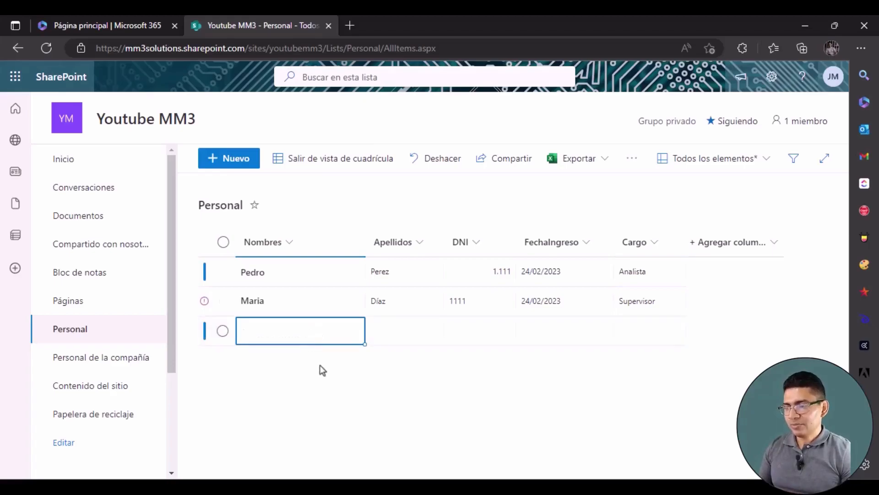
left_click(204, 302)
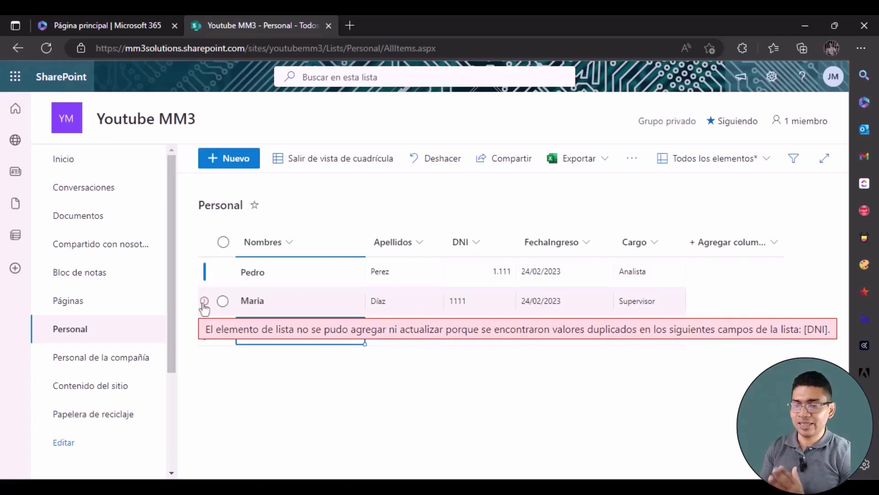
left_click(485, 299)
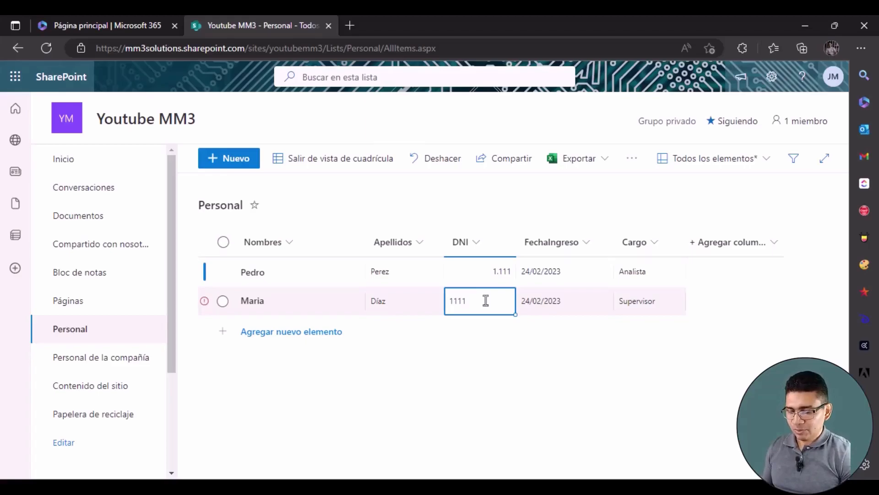
key("Return")
type("22222")
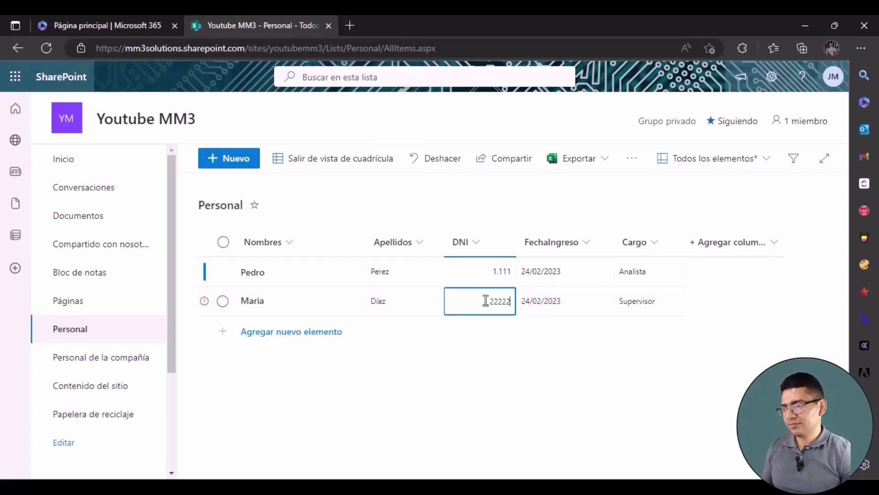
left_click(326, 332)
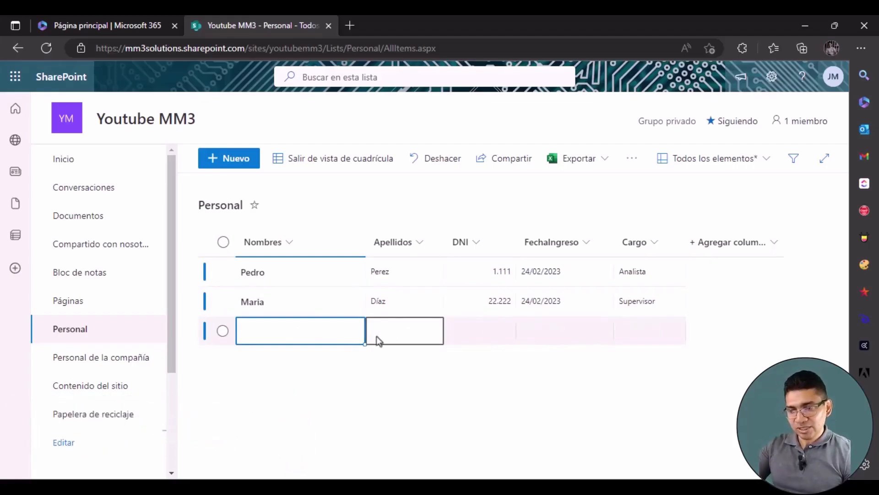
left_click(349, 166)
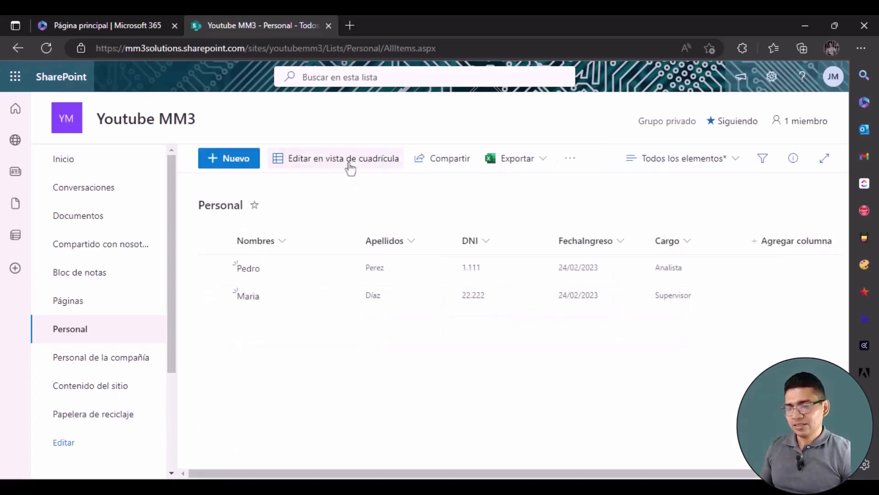